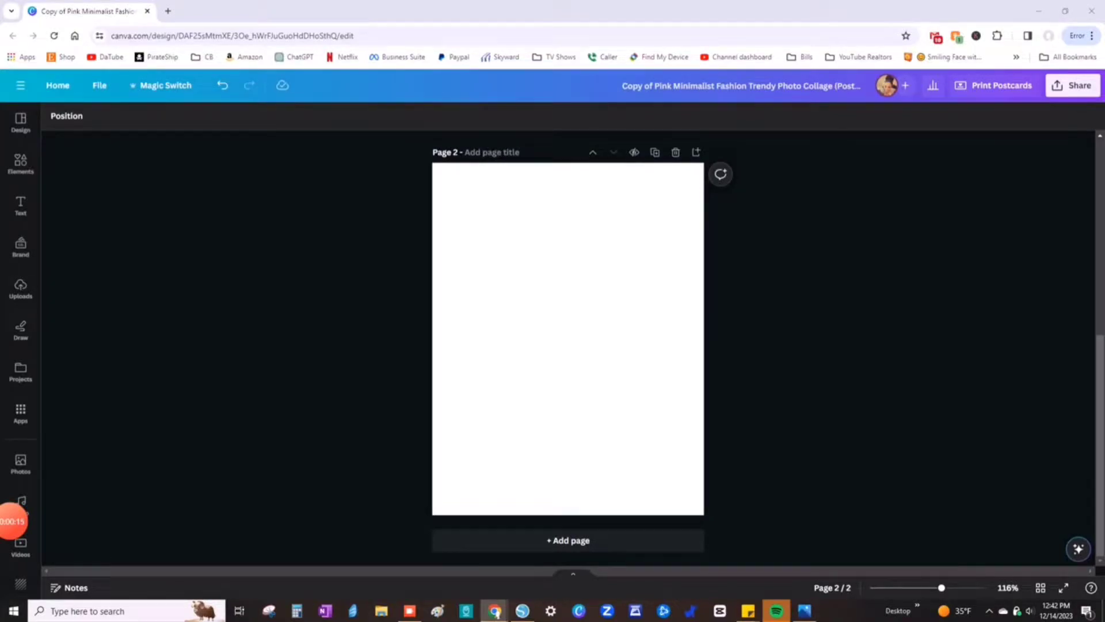
Step: Paste the first full photo onto blank page 2 and crop its bottom and top to the cardboard box's edges
key(ctrl+v)
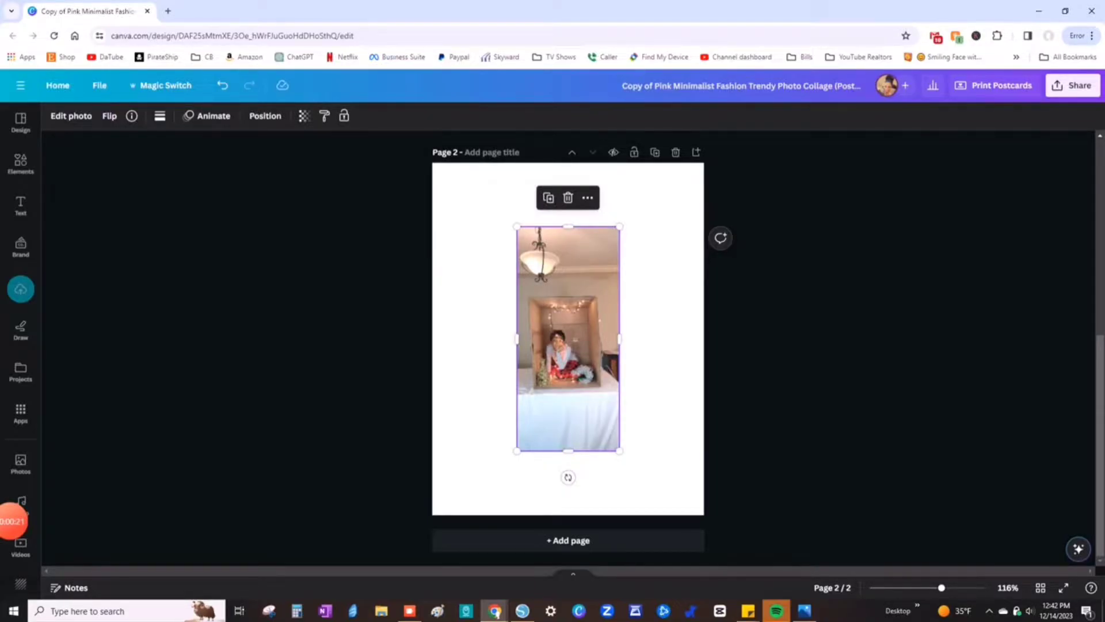
scroll(568, 327, up, 5)
click(749, 357)
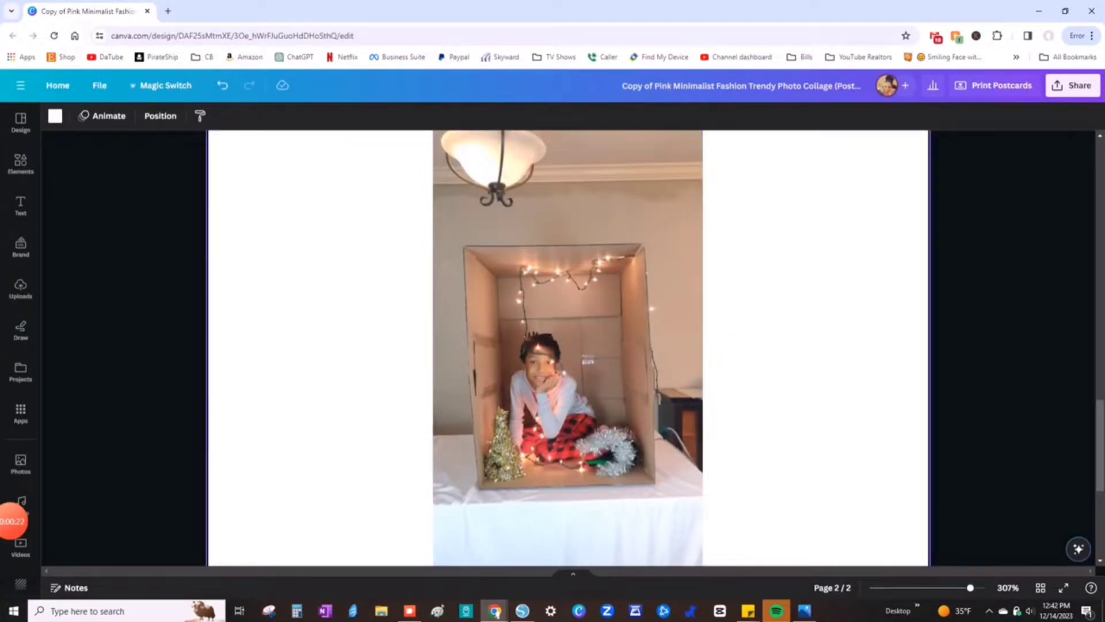
drag(568, 357, 497, 232)
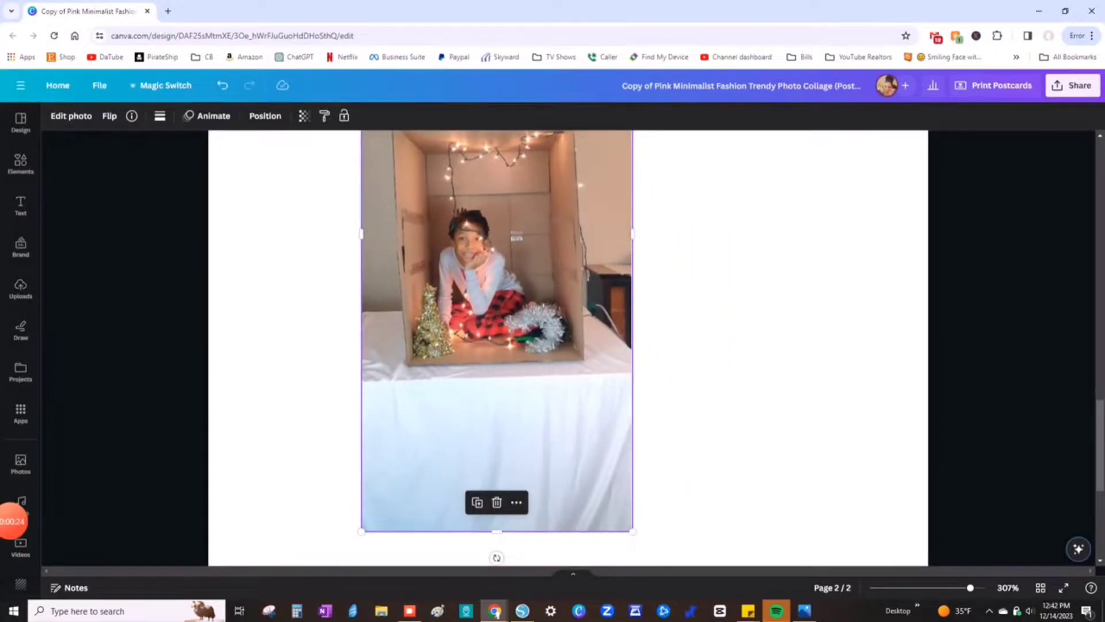
drag(496, 531, 497, 362)
scroll(496, 357, up, 4)
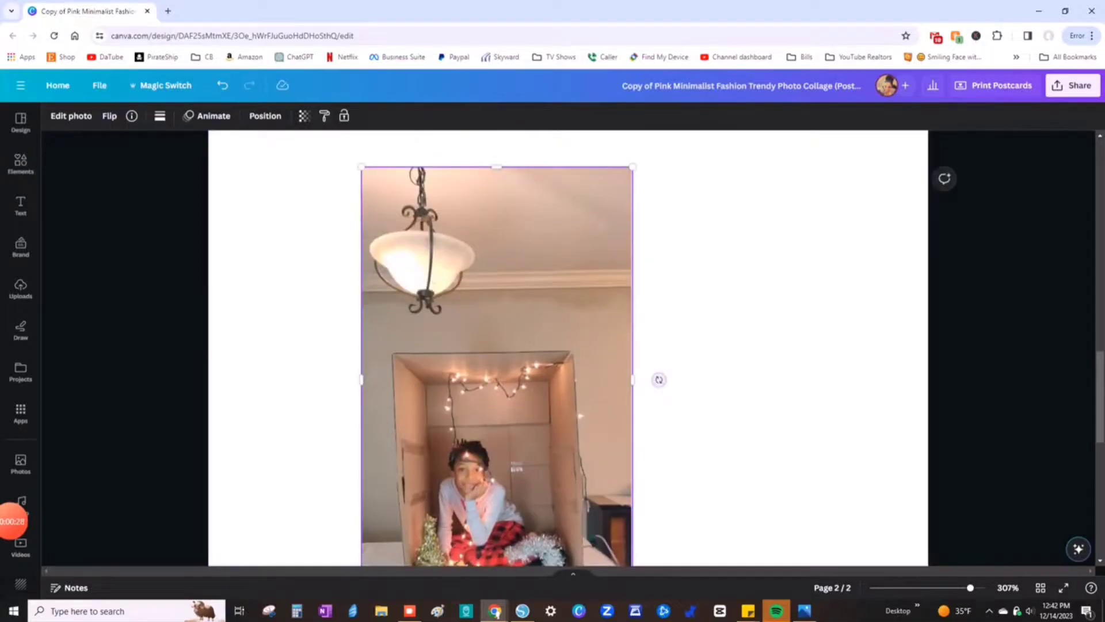
drag(496, 167, 497, 351)
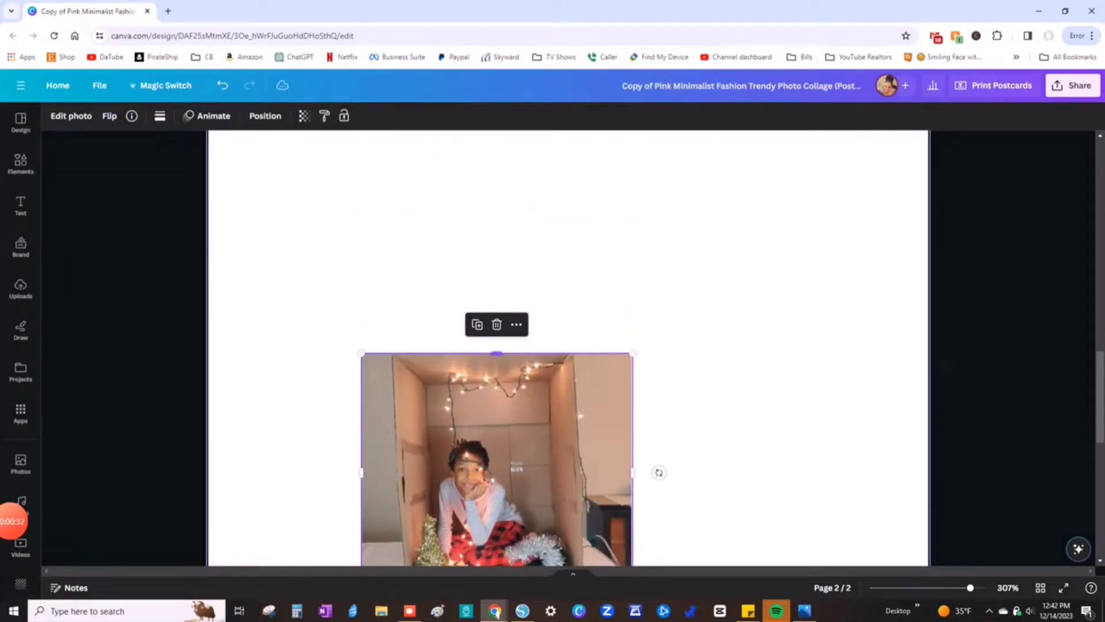
scroll(496, 345, down, 4)
scroll(496, 346, up, 2)
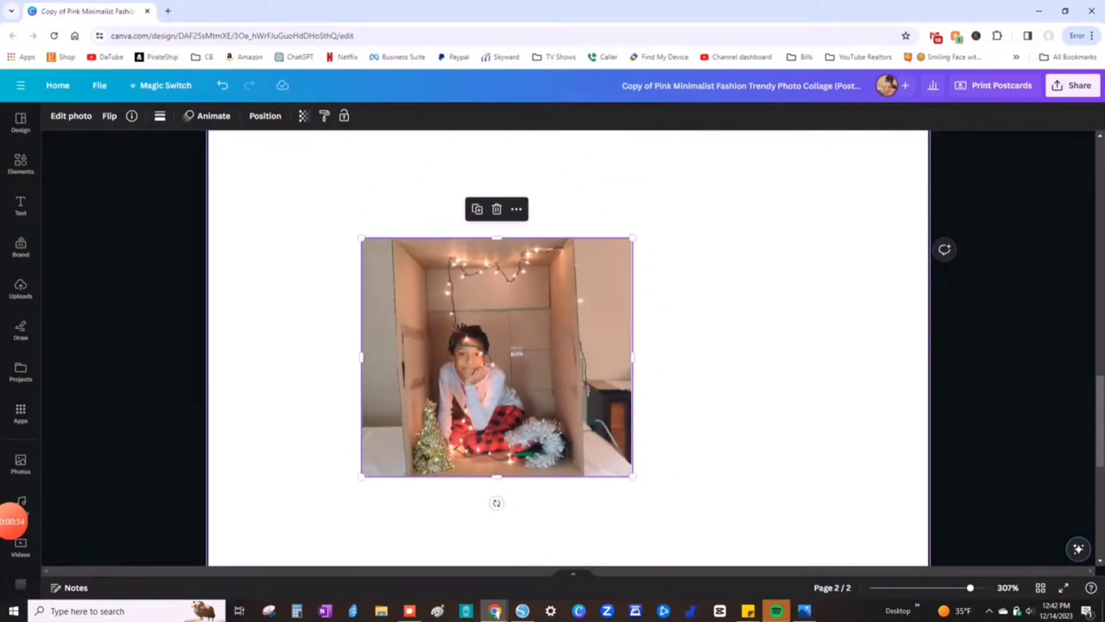
Step: Crop both sides of the pasted photo to the box's edges and move it toward the page's left margin
drag(632, 357, 578, 357)
drag(361, 357, 407, 357)
click(345, 357)
drag(490, 357, 359, 273)
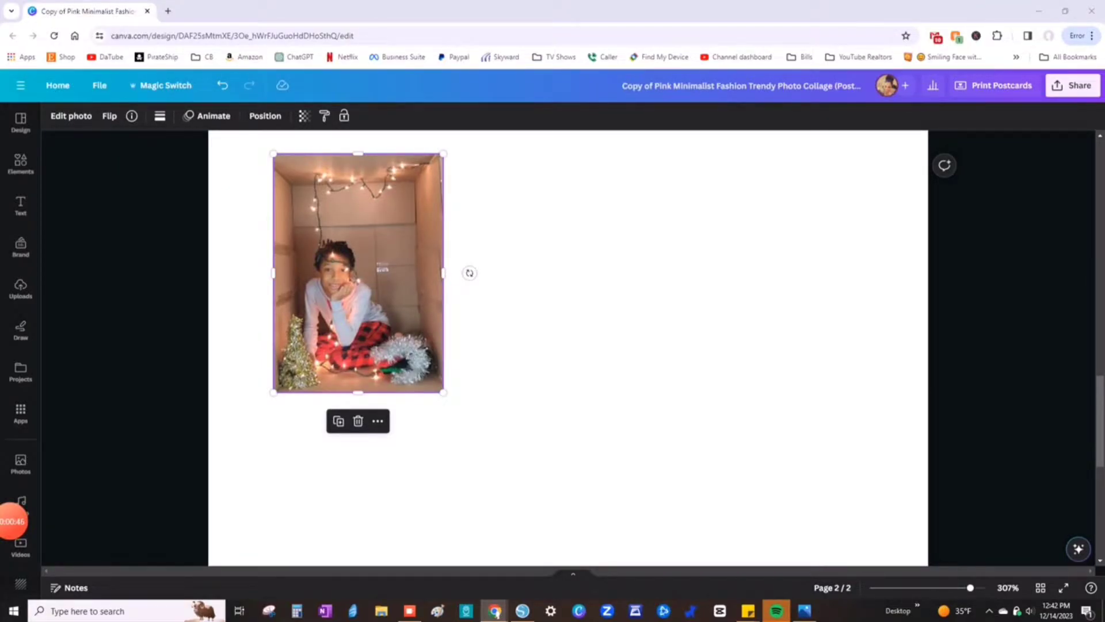
Step: Paste the photo with the gold tinsel tree hat, crop it to the box, and fit it against the first photo's right edge
click(568, 346)
key(ctrl+v)
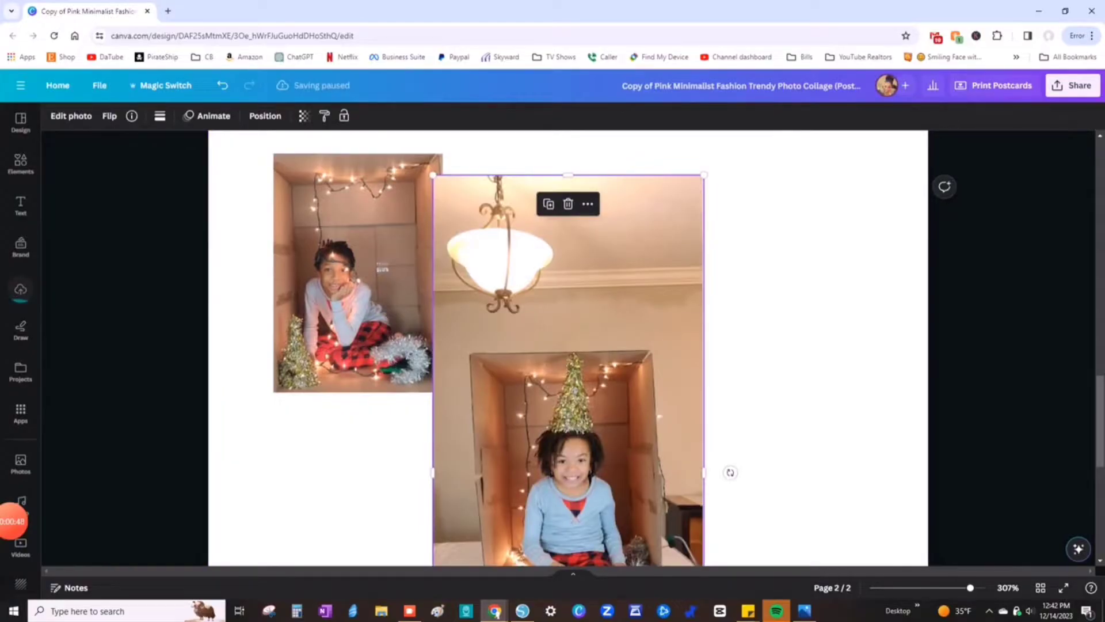
drag(568, 390, 653, 339)
scroll(654, 368, down, 4)
drag(654, 467, 653, 292)
scroll(653, 293, up, 5)
drag(654, 160, 653, 337)
drag(789, 460, 743, 459)
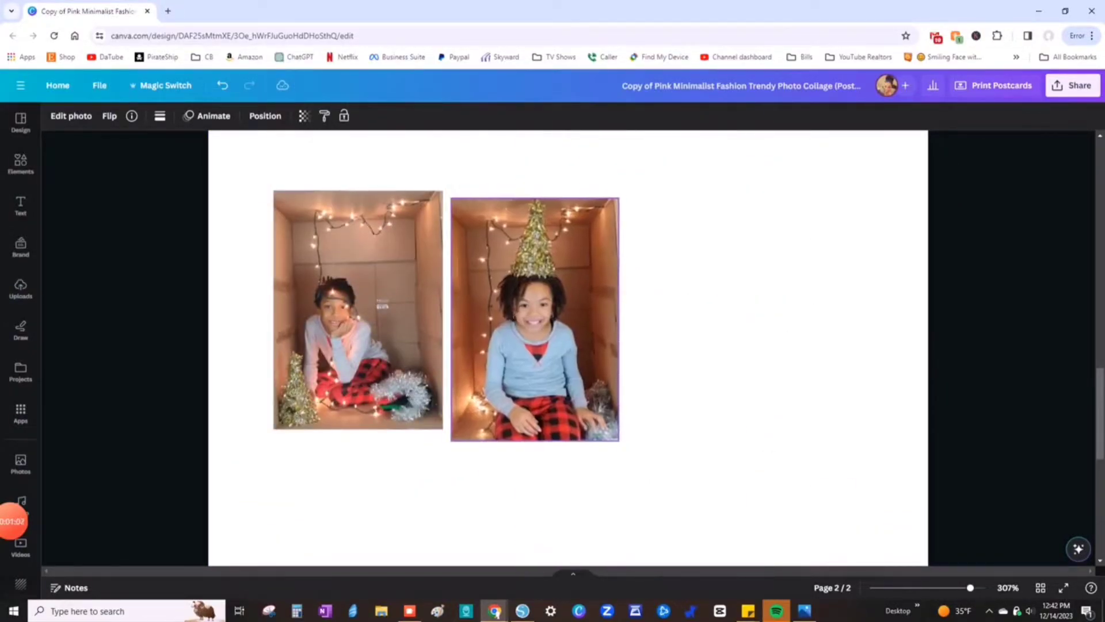
key(Escape)
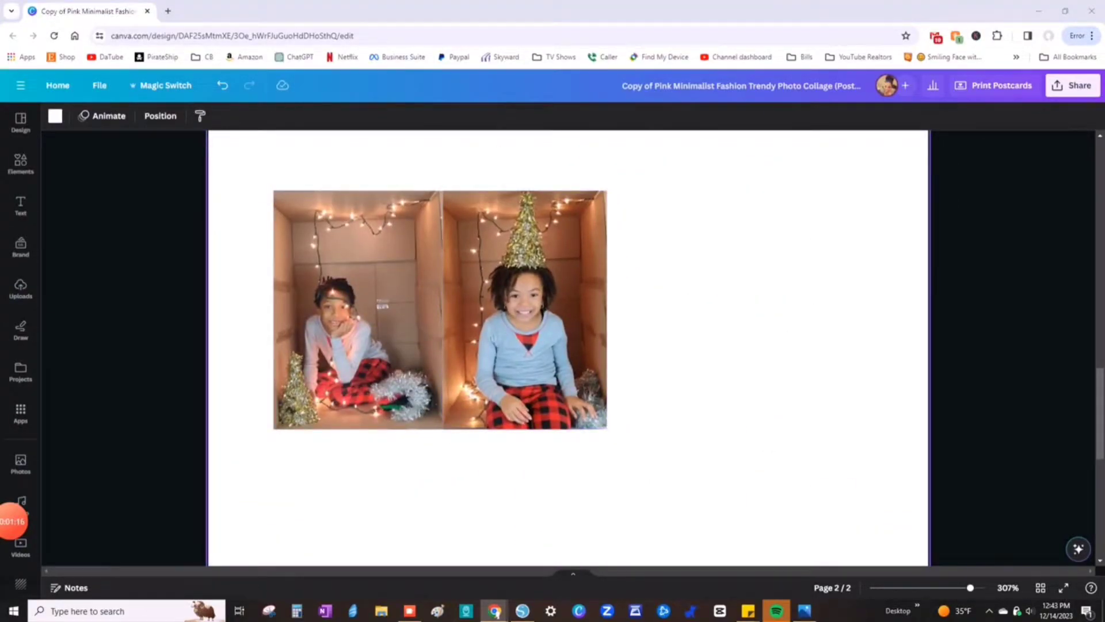
Step: Paste the photo of the child with a raised arm and tinsel, crop it to the box, and place it third in the row
key(ctrl+v)
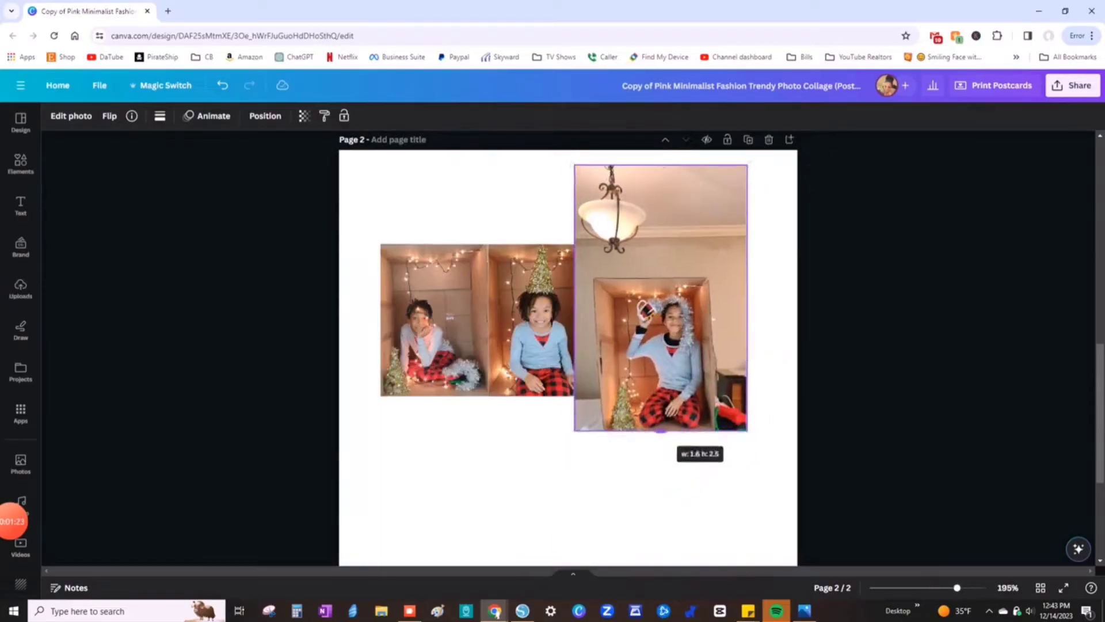
drag(657, 165, 658, 276)
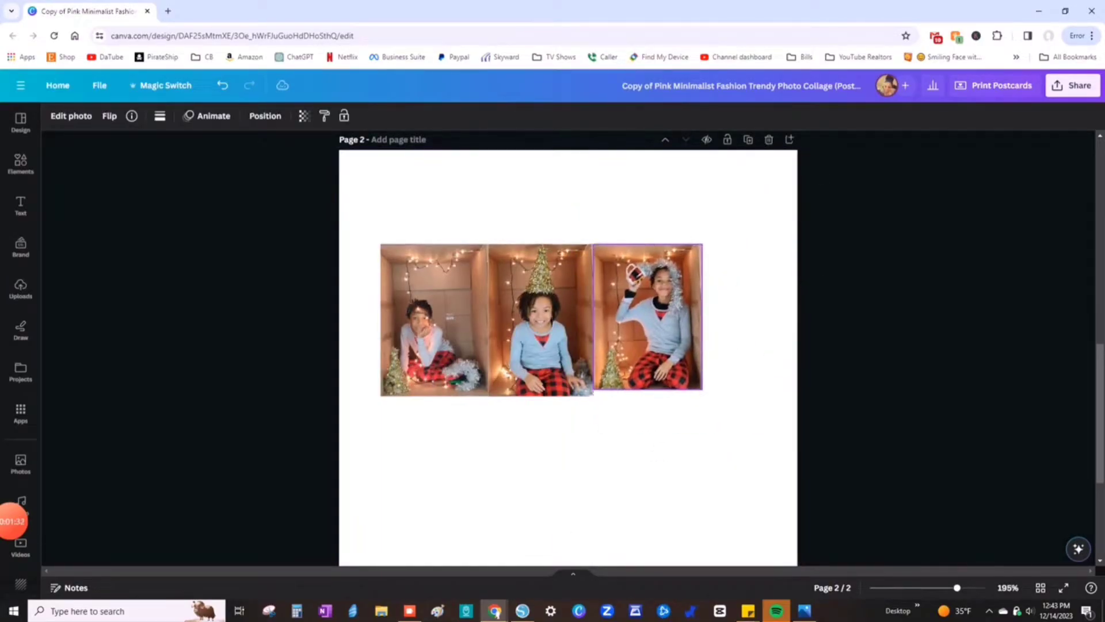
key(Escape)
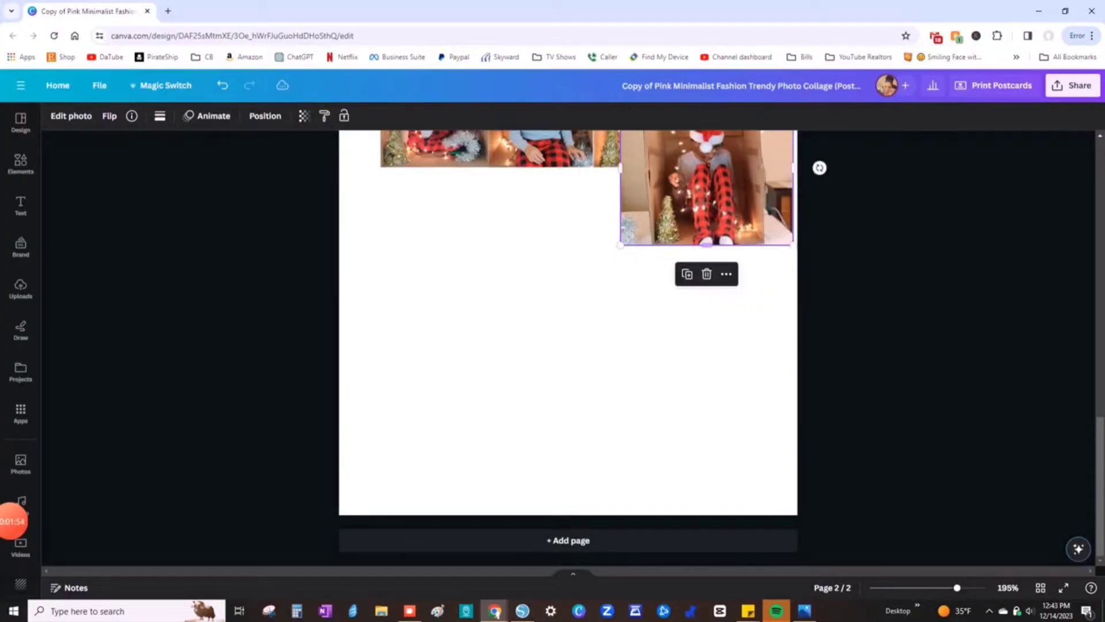
Step: Crop the sides of the Santa hat photo to the box and place it at the right end of the row
drag(772, 341, 759, 340)
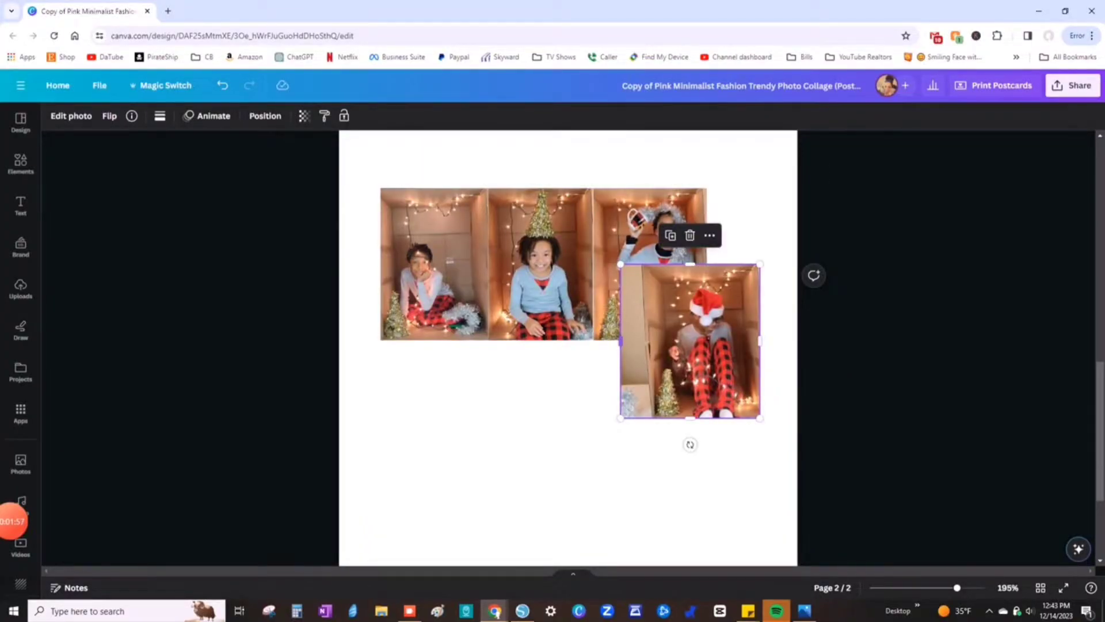
drag(621, 341, 438, 413)
click(619, 383)
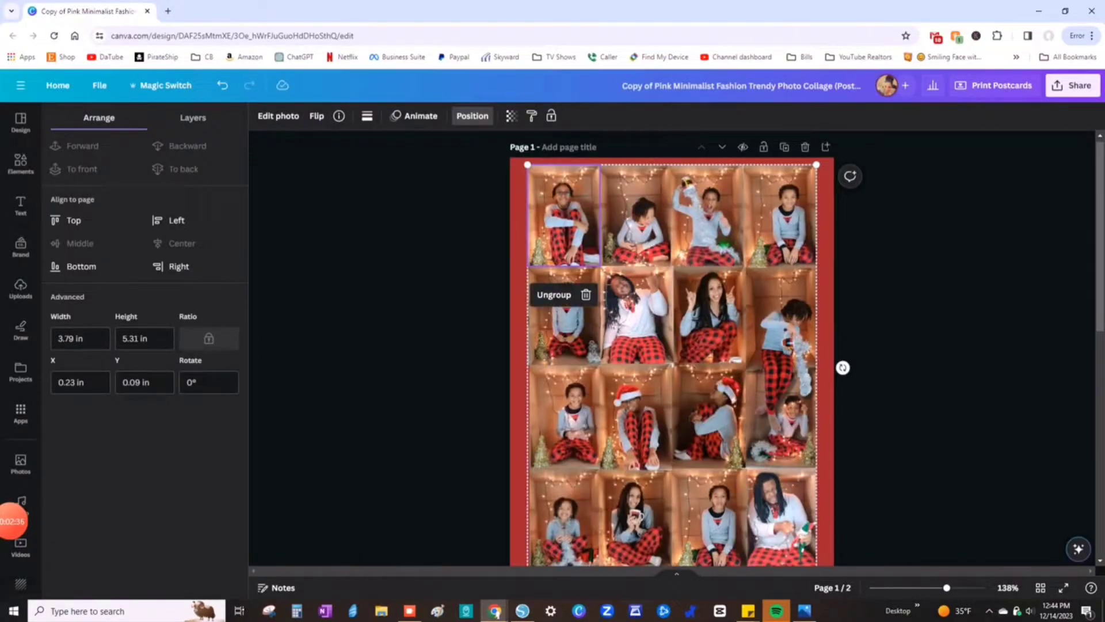
Step: Ungroup the finished photo collage on page 1 and clear the selection
right_click(575, 283)
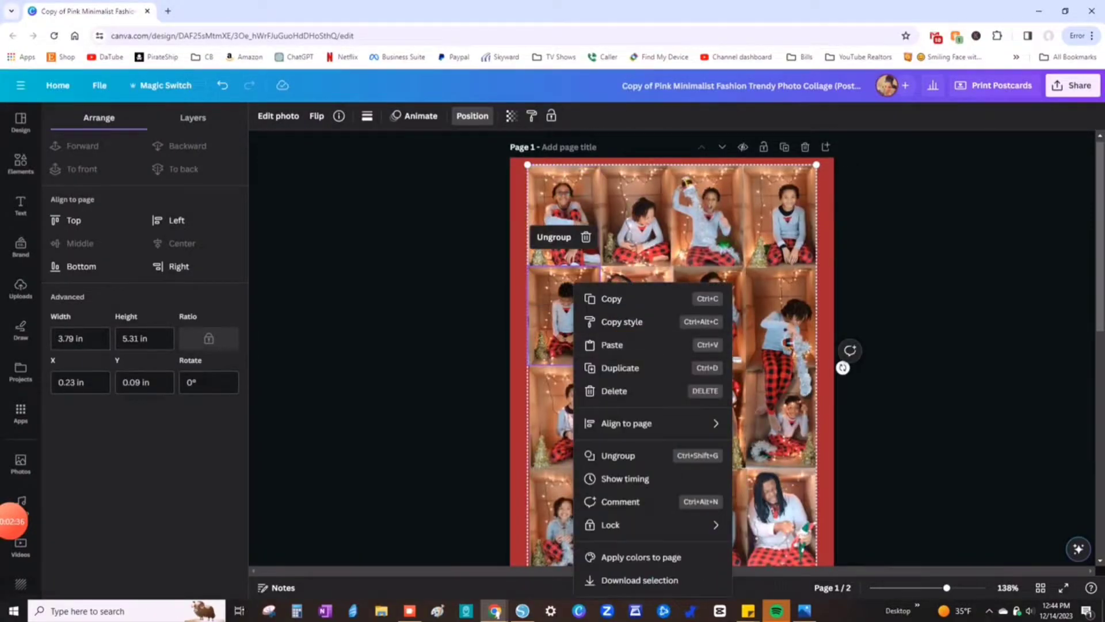
click(617, 455)
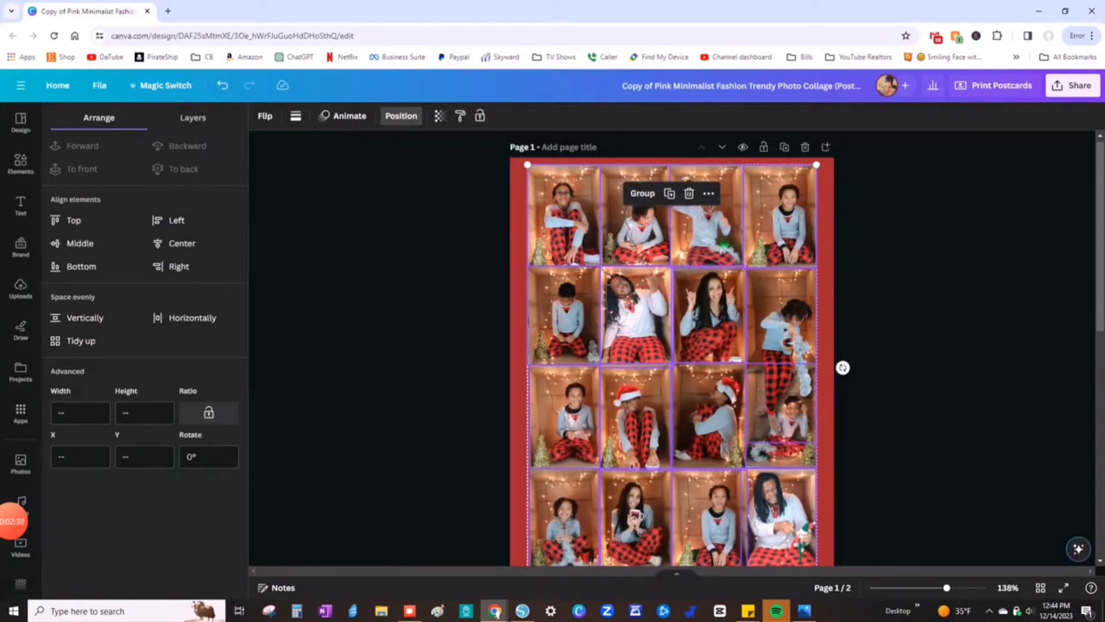
key(Escape)
key(Escape)
Step: Center-align the four photos in the leftmost column of the page 1 collage with each other
click(460, 216)
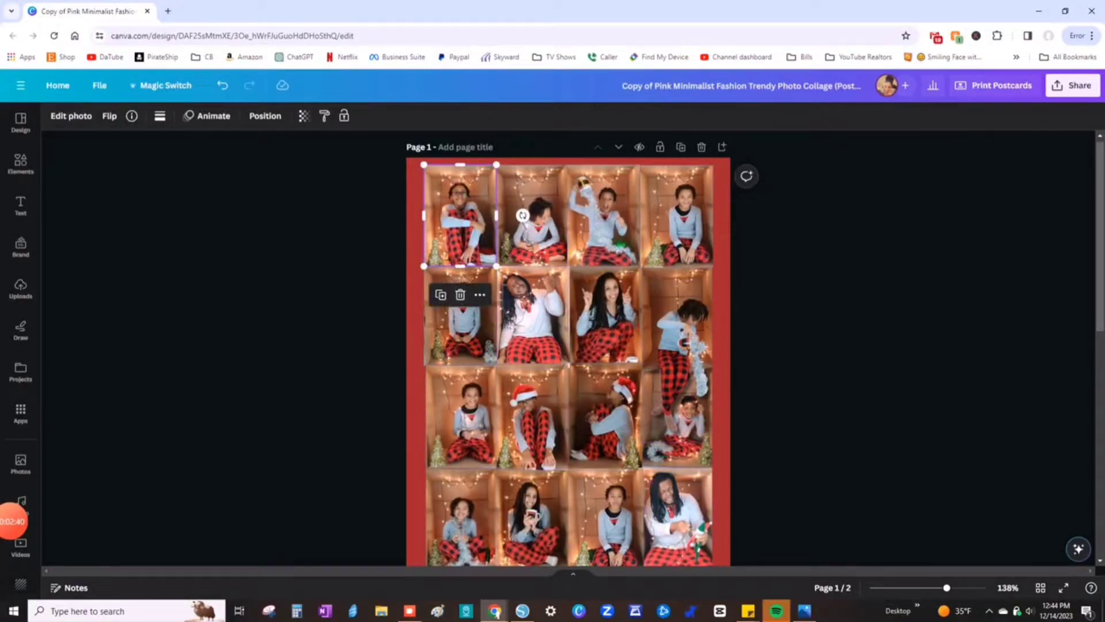
shift+click(461, 315)
shift+click(461, 417)
shift+click(460, 515)
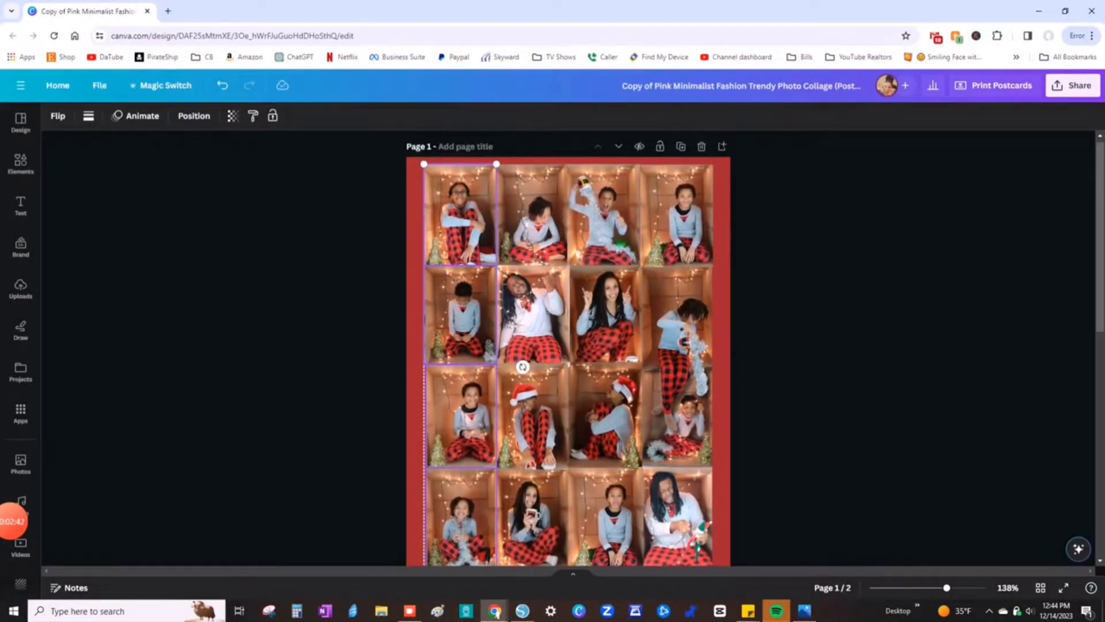
scroll(568, 348, down, 2)
scroll(568, 349, up, 1)
click(194, 115)
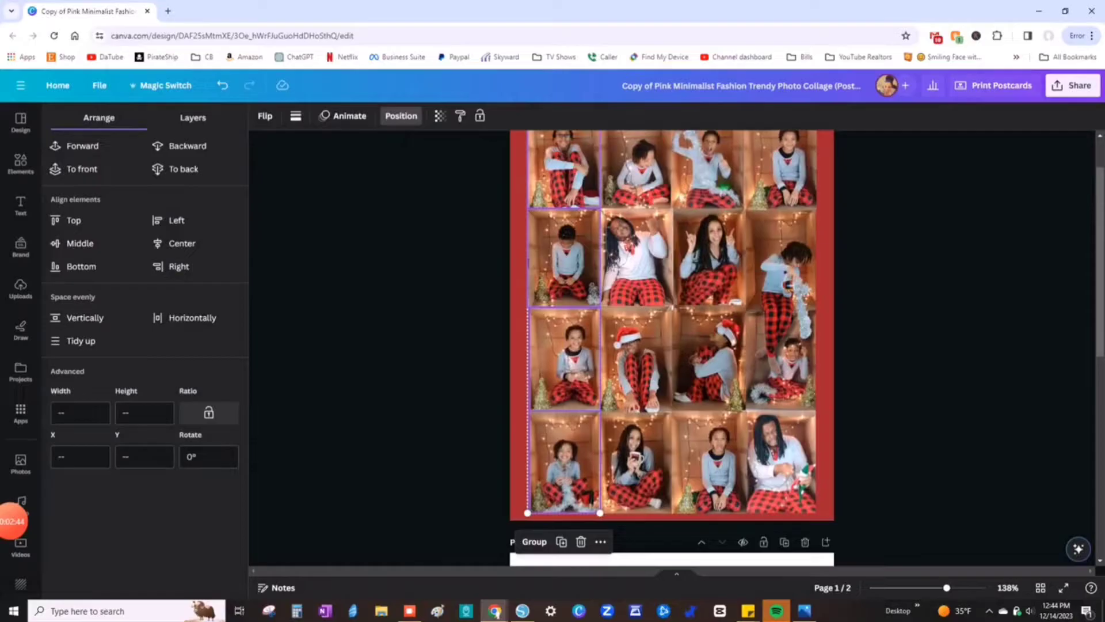
scroll(672, 308, up, 1)
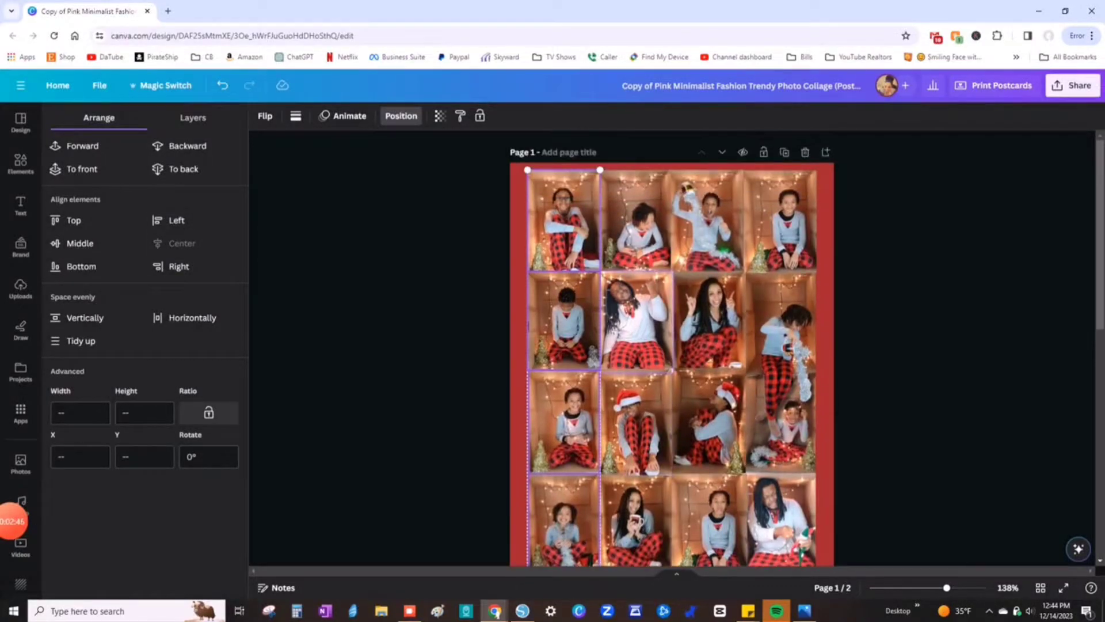
Step: Center-align the four photos in the second column of the page 1 collage
click(636, 221)
shift+click(636, 322)
shift+click(636, 424)
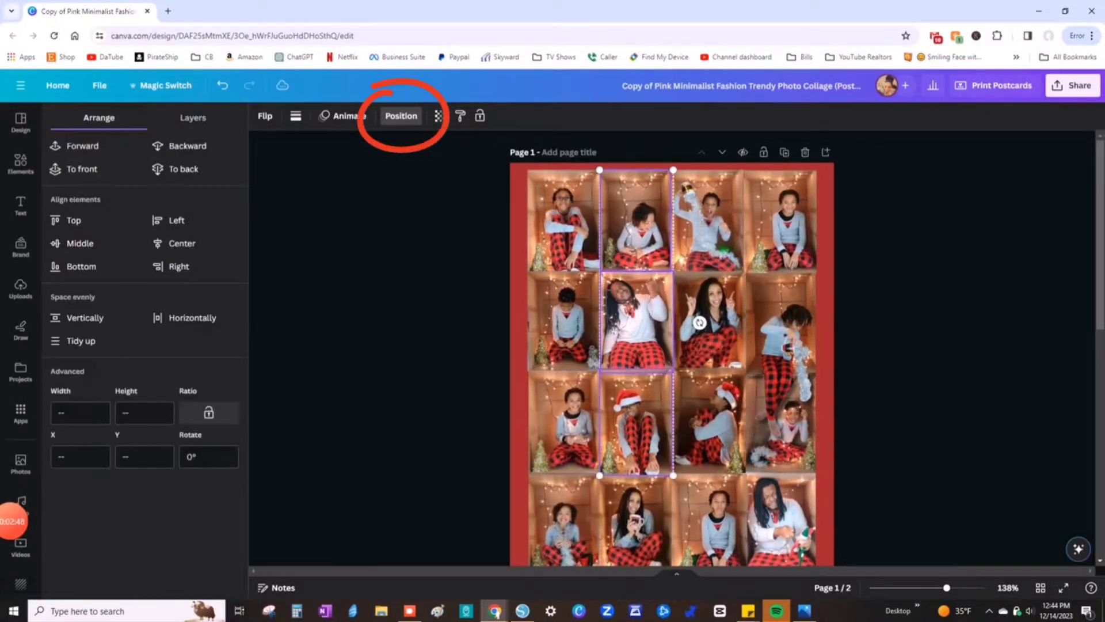
shift+click(636, 518)
click(182, 243)
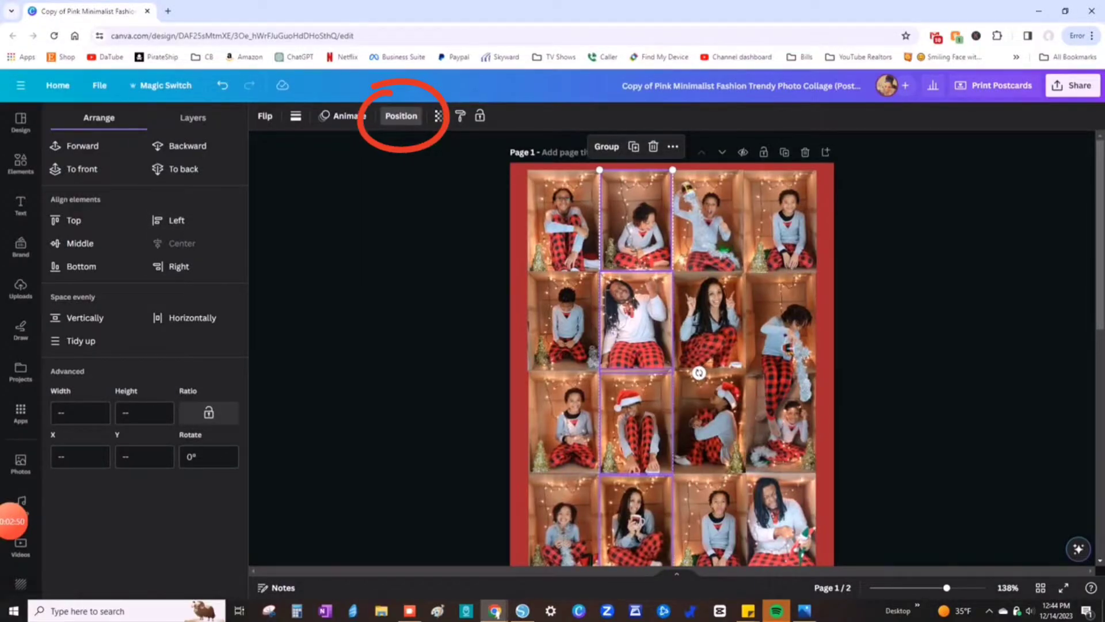
Step: Middle-align the four photos in the bottom row of the page 1 collage and close the position settings
click(563, 220)
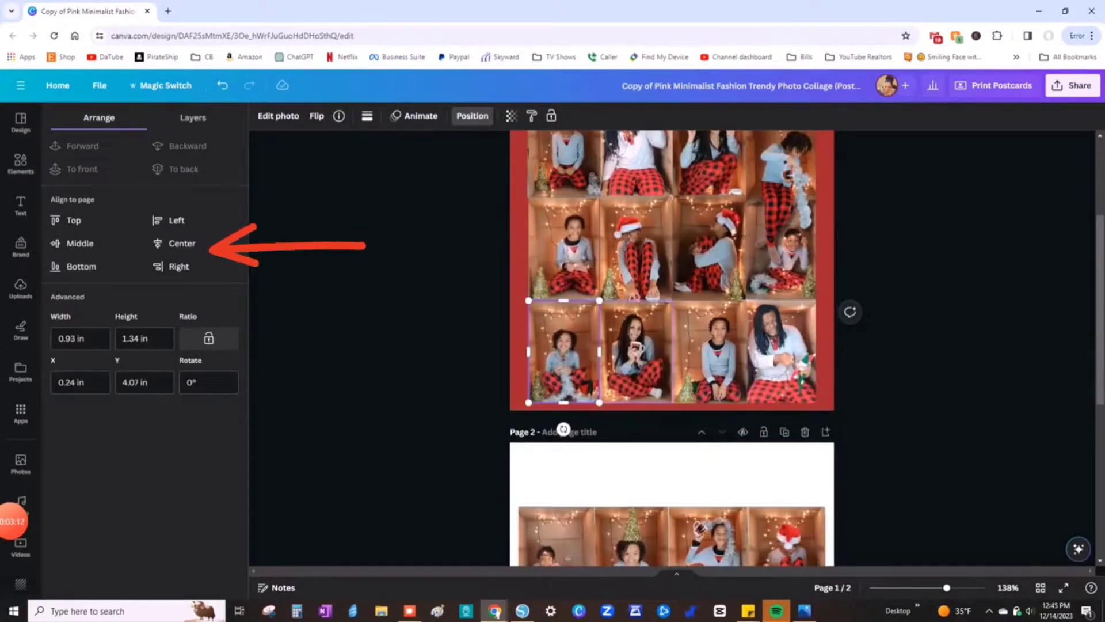
shift+click(636, 351)
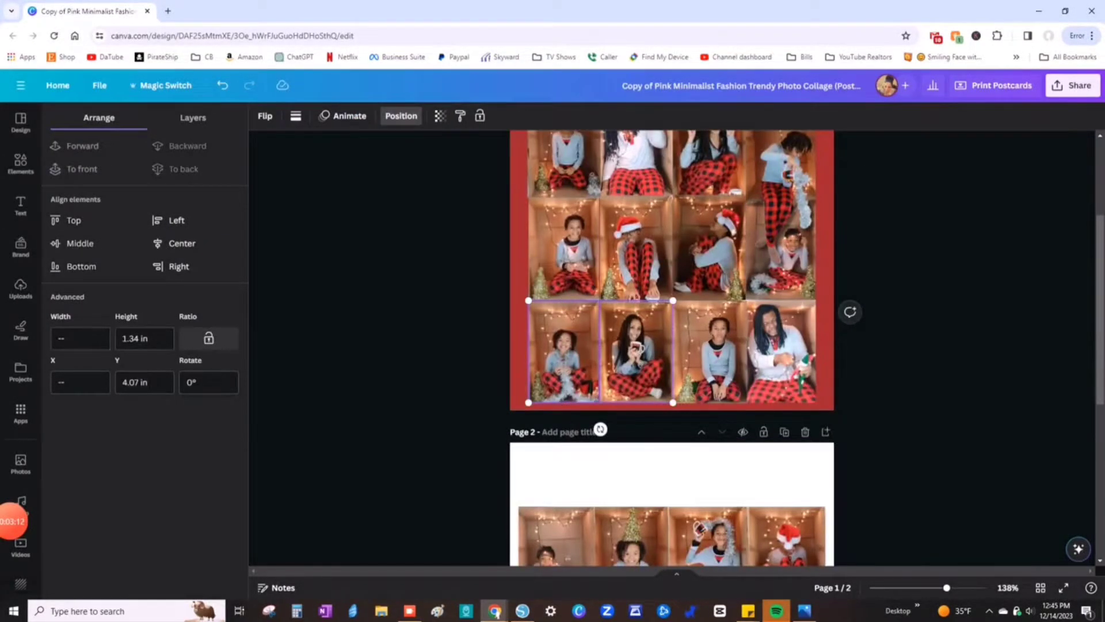
shift+click(709, 351)
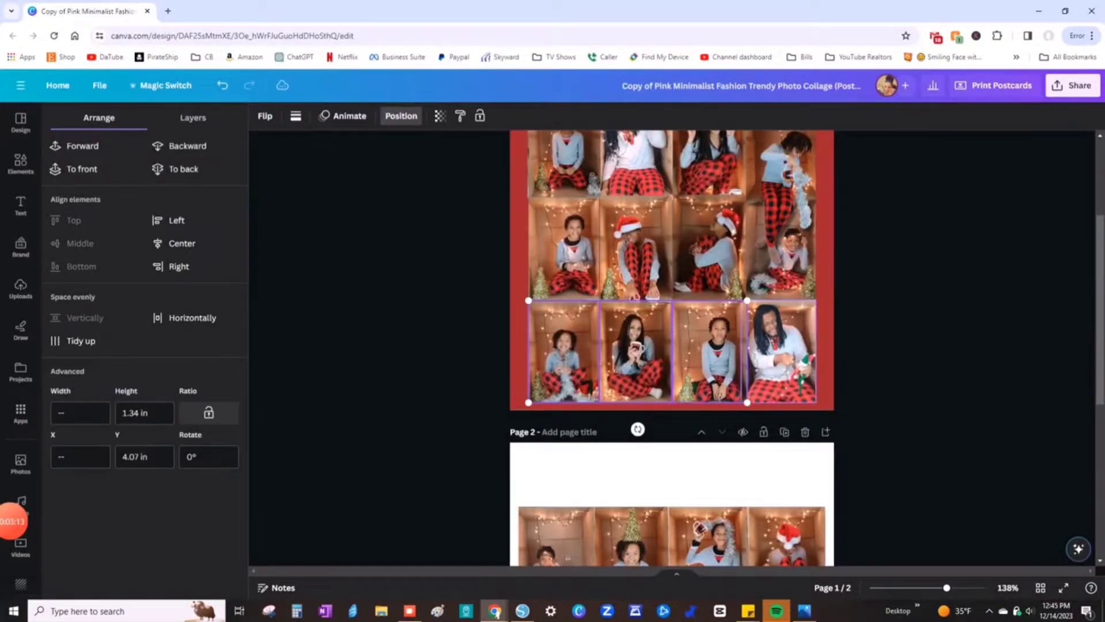
shift+click(781, 352)
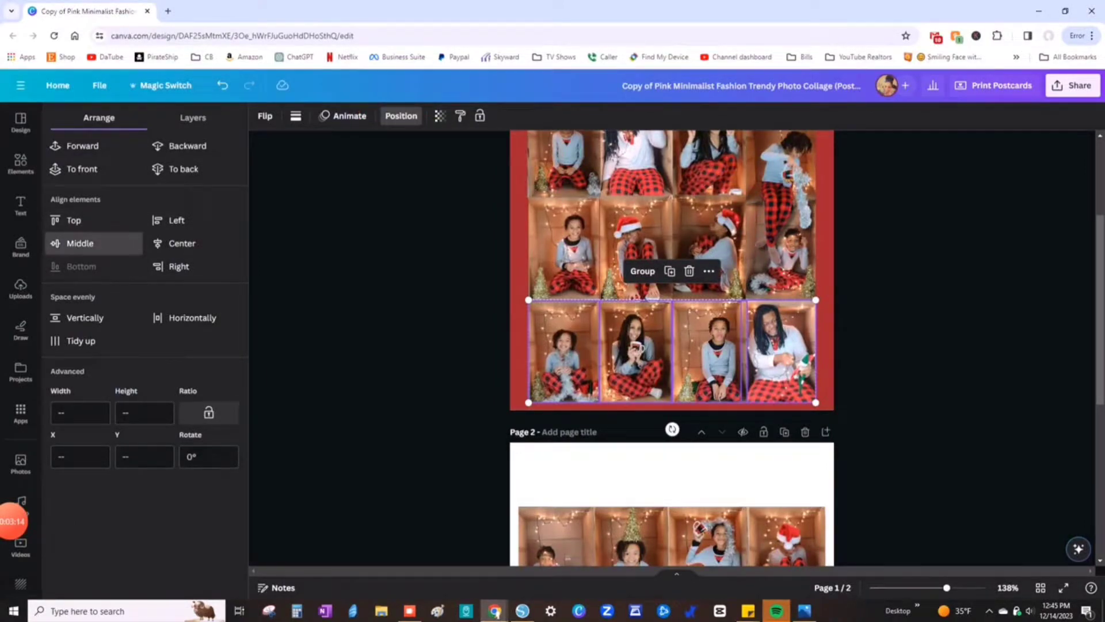
click(80, 243)
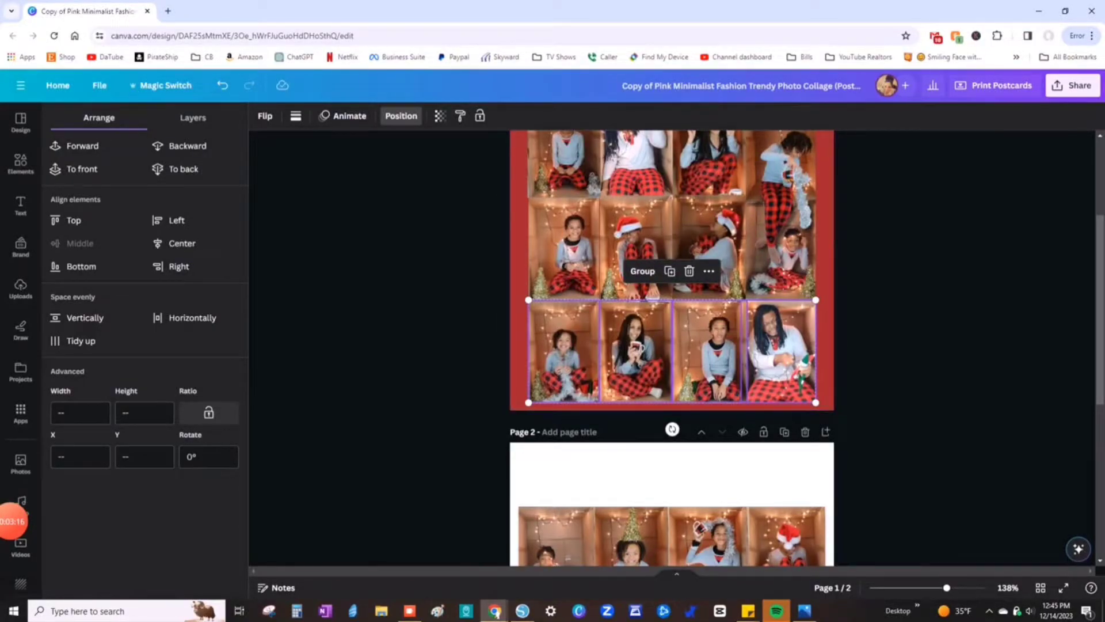
key(Escape)
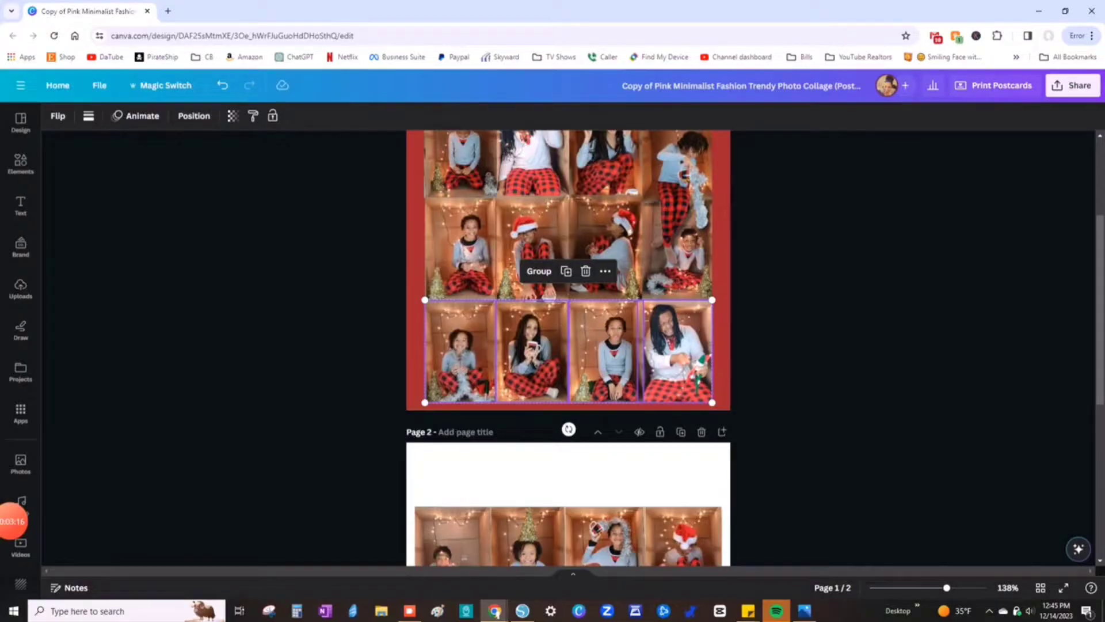
Step: Copy the cut-out photo with the dangling legs from page 1 to page 2 and place it centered below the photo row
scroll(568, 345, down, 2)
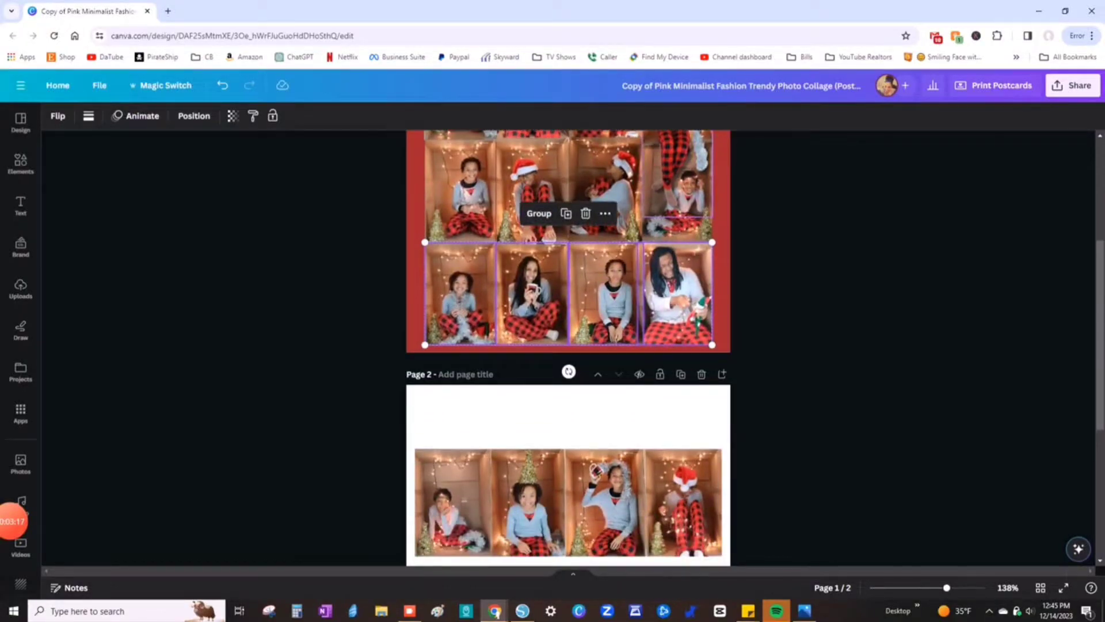
click(677, 174)
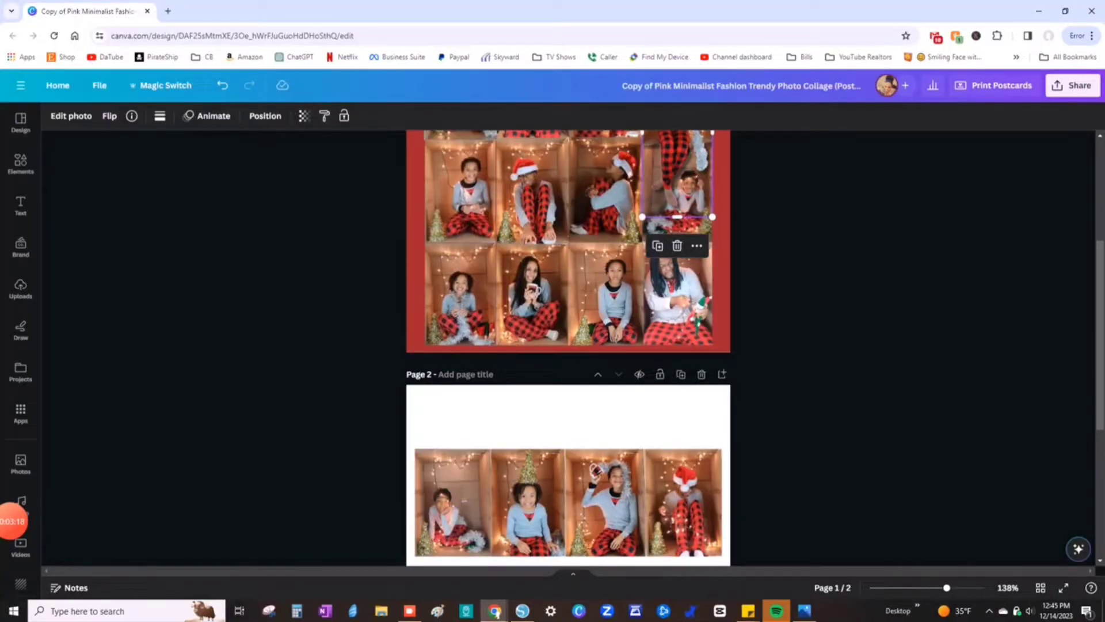
scroll(568, 345, down, 5)
key(ctrl+v)
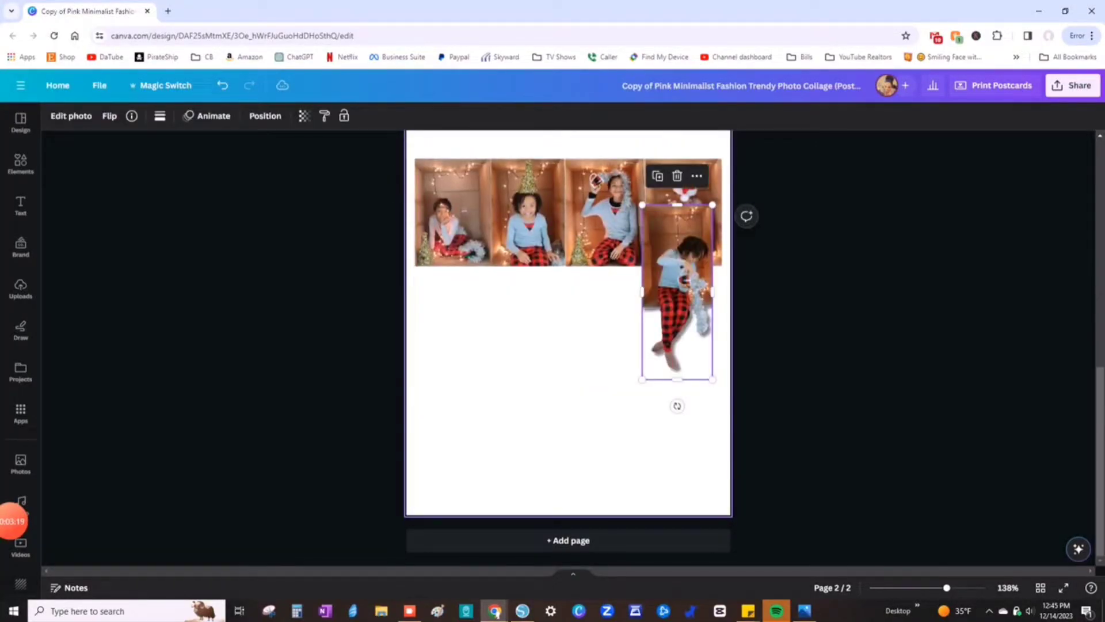
drag(685, 279, 569, 400)
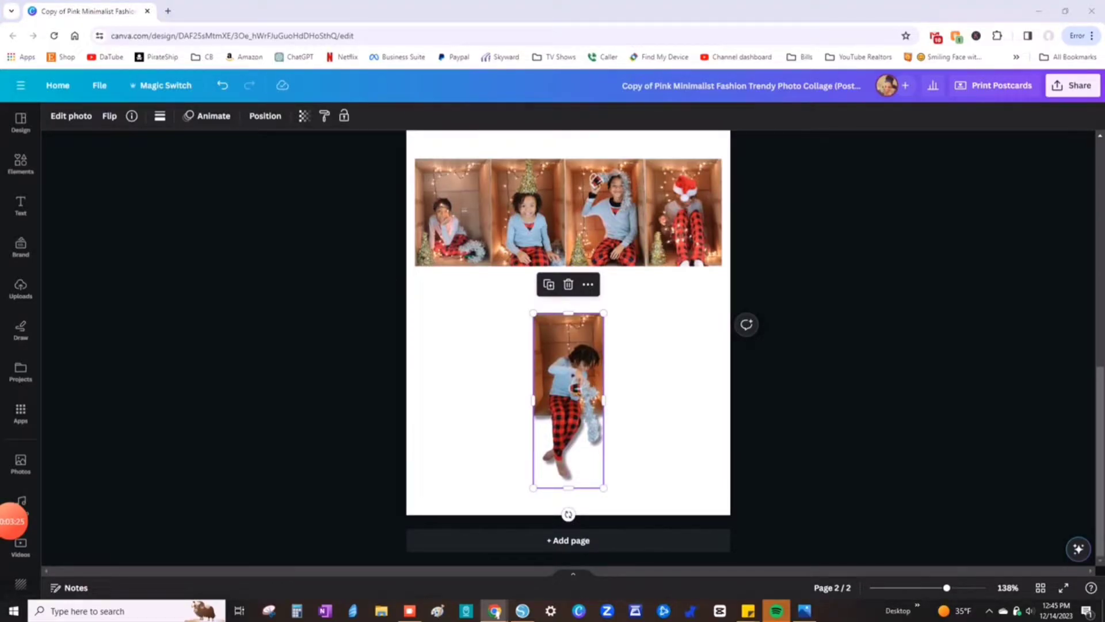
click(668, 345)
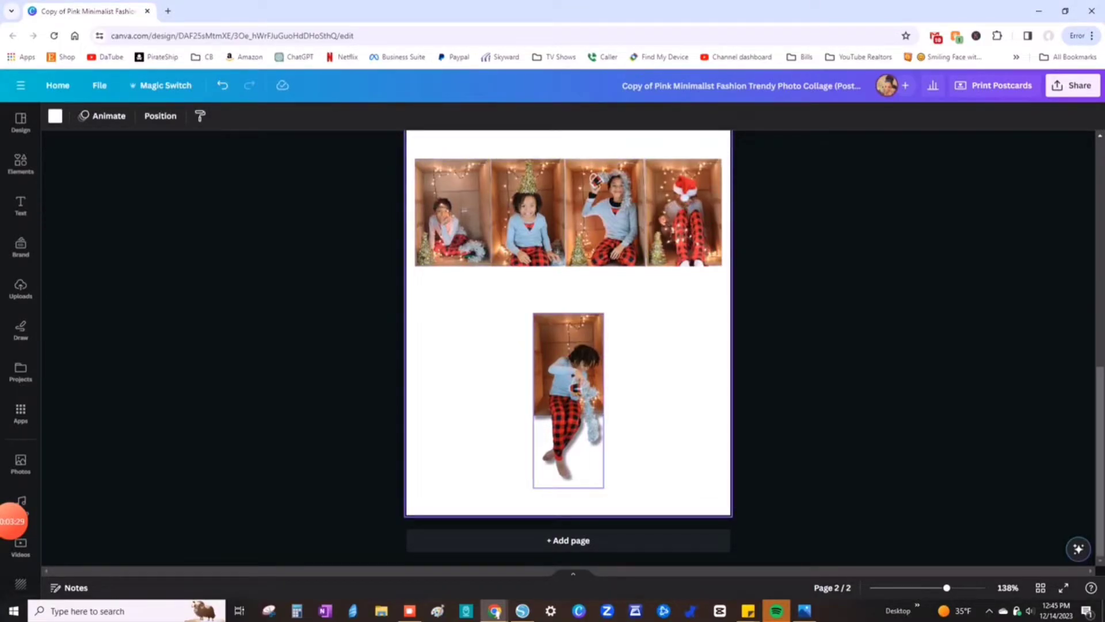
Step: Extend the crop of the second photo in the page 2 row downward to reveal the child's full legs and feet
scroll(567, 351, up, 3)
scroll(567, 351, up, 5)
click(541, 403)
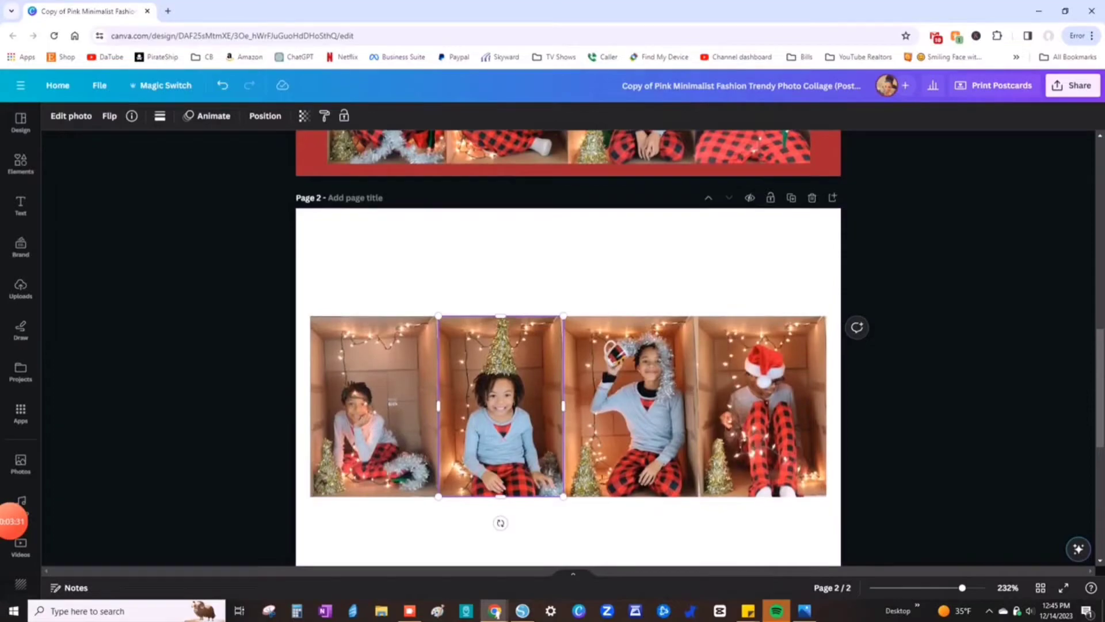
scroll(590, 233, down, 3)
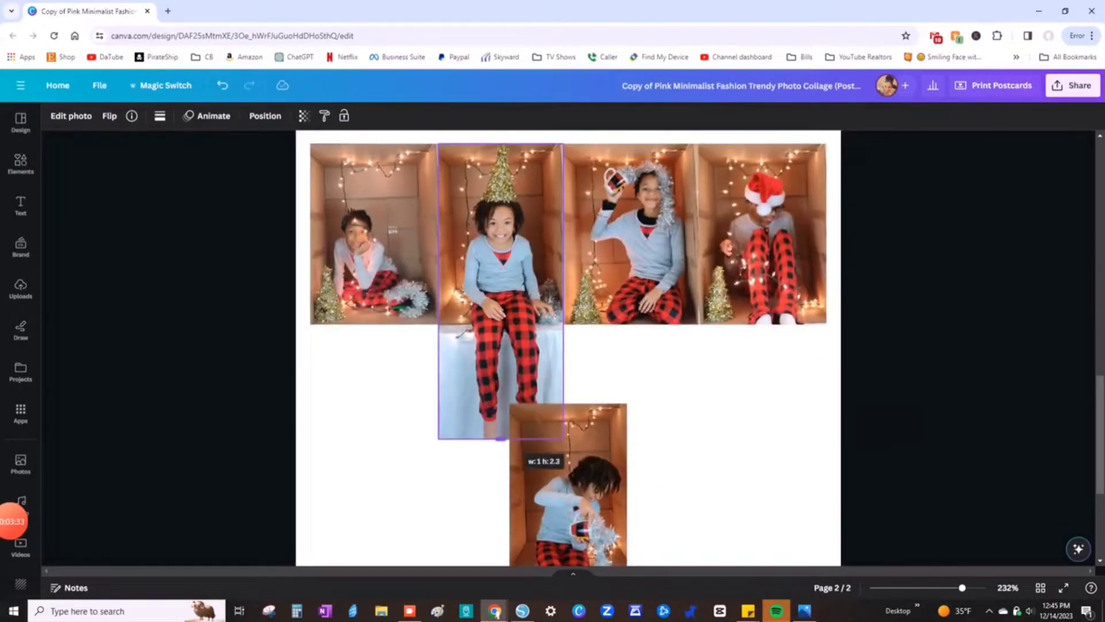
Step: Remove the second photo's background and brush back the box interior, glitter hat and string lights with the Restore brush at size 20
click(71, 116)
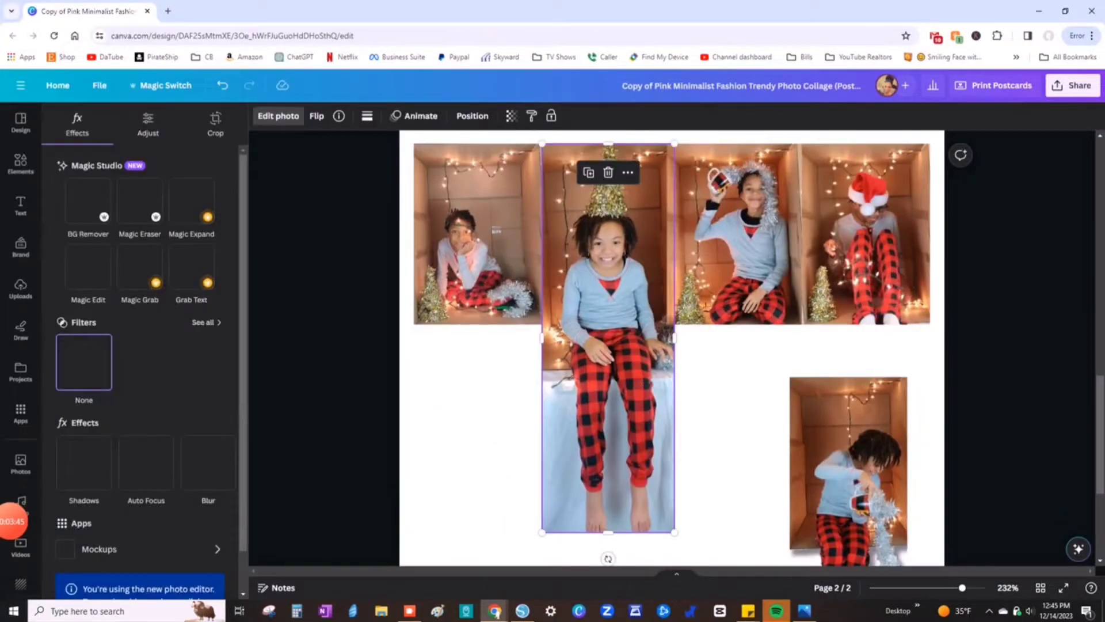
click(131, 294)
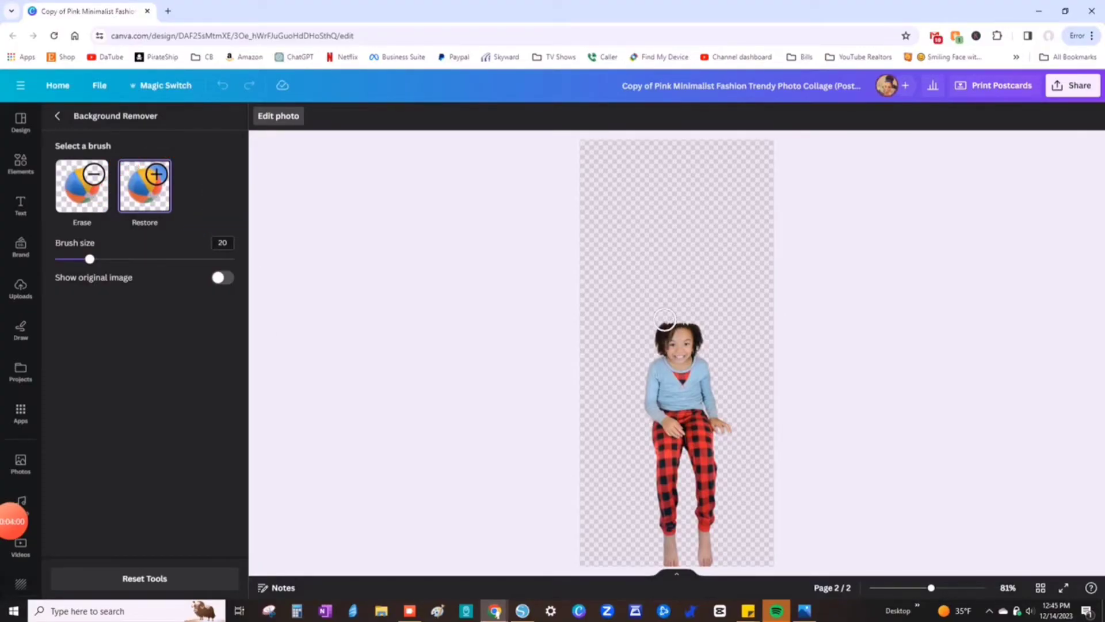
drag(651, 295, 724, 296)
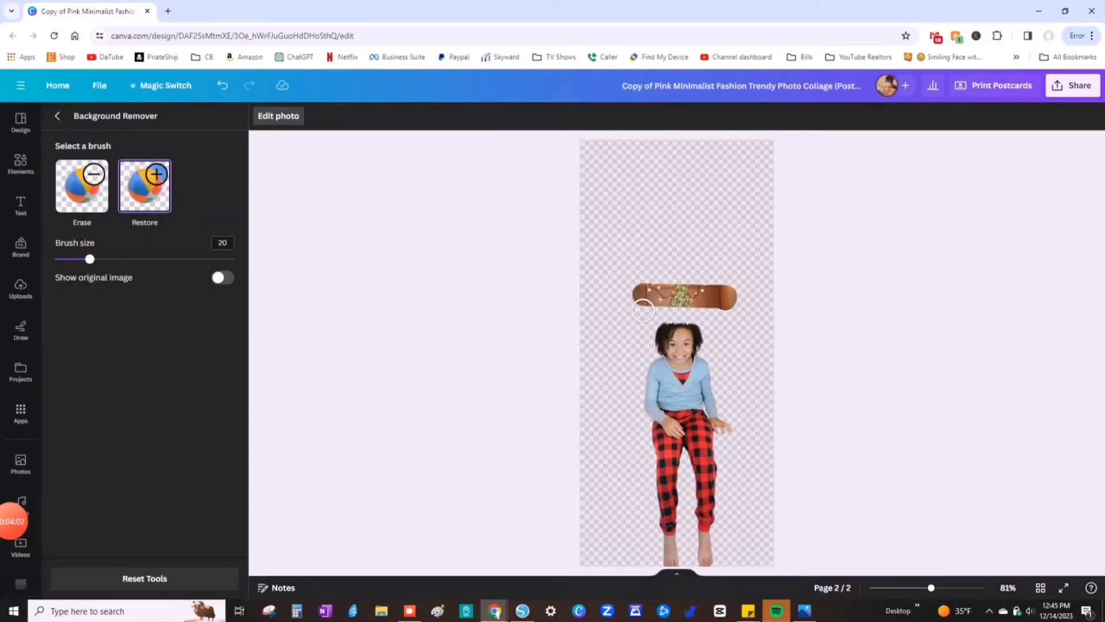
drag(643, 311, 722, 297)
mouse_move(621, 266)
mouse_down()
mouse_move(739, 267)
mouse_move(728, 411)
mouse_move(700, 324)
mouse_move(718, 372)
mouse_up()
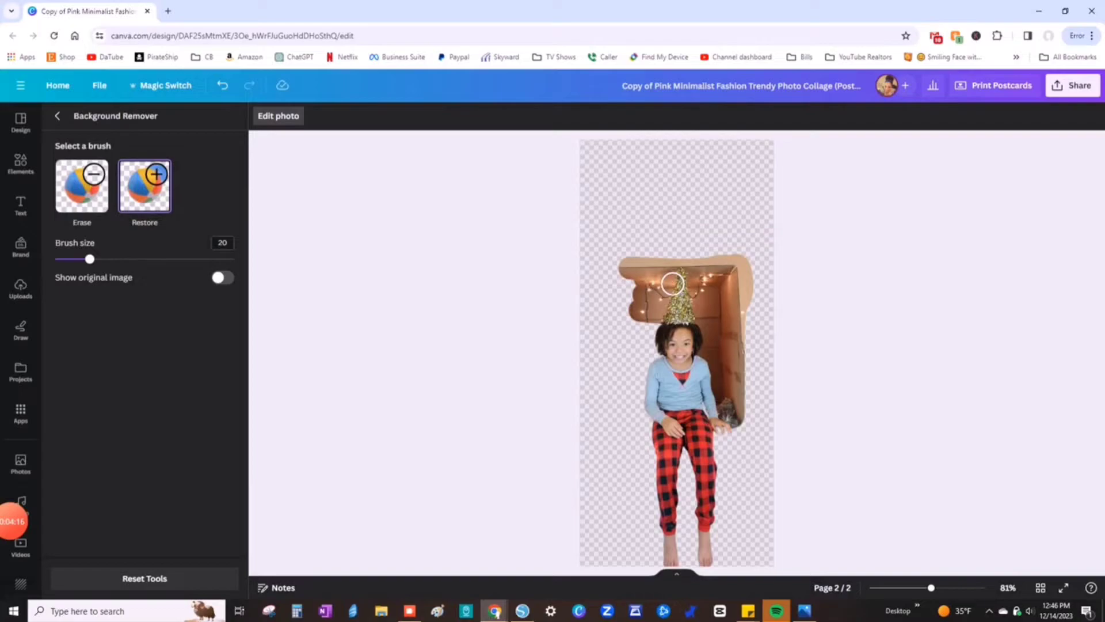
mouse_move(672, 283)
mouse_down()
mouse_move(614, 277)
mouse_move(632, 364)
mouse_move(647, 306)
mouse_move(653, 378)
mouse_up()
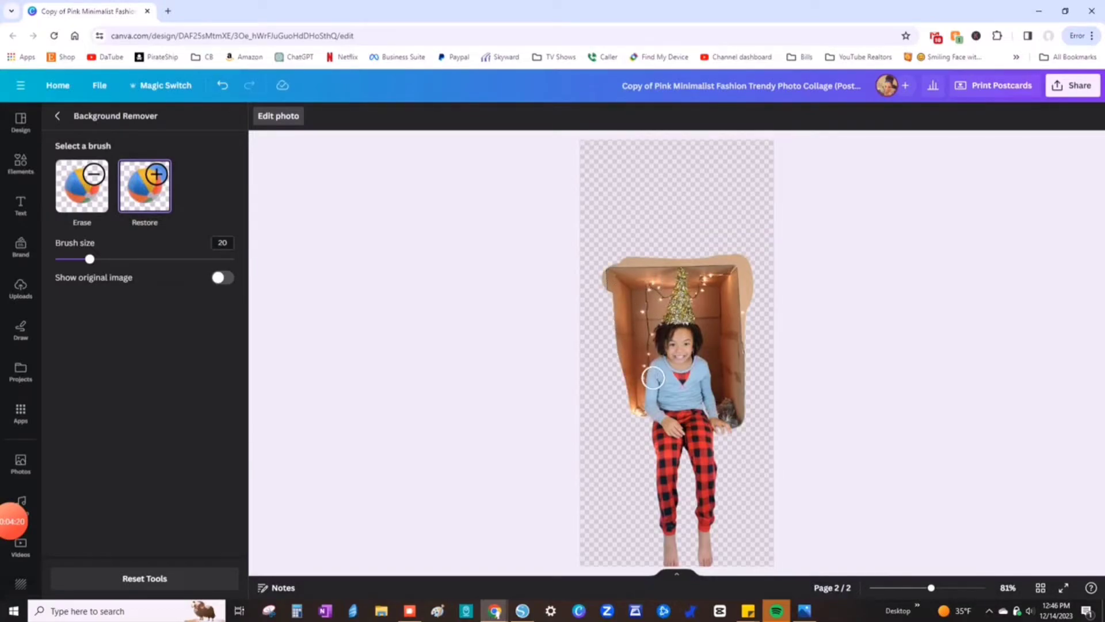
Step: Restore the remaining outer edges and lower corners of the cardboard box, and return to the page 2 layout
mouse_move(616, 289)
mouse_down()
mouse_move(617, 379)
mouse_move(635, 439)
mouse_move(754, 431)
mouse_up()
ctrl+scroll(691, 397, down, 2)
ctrl+scroll(699, 461, up, 6)
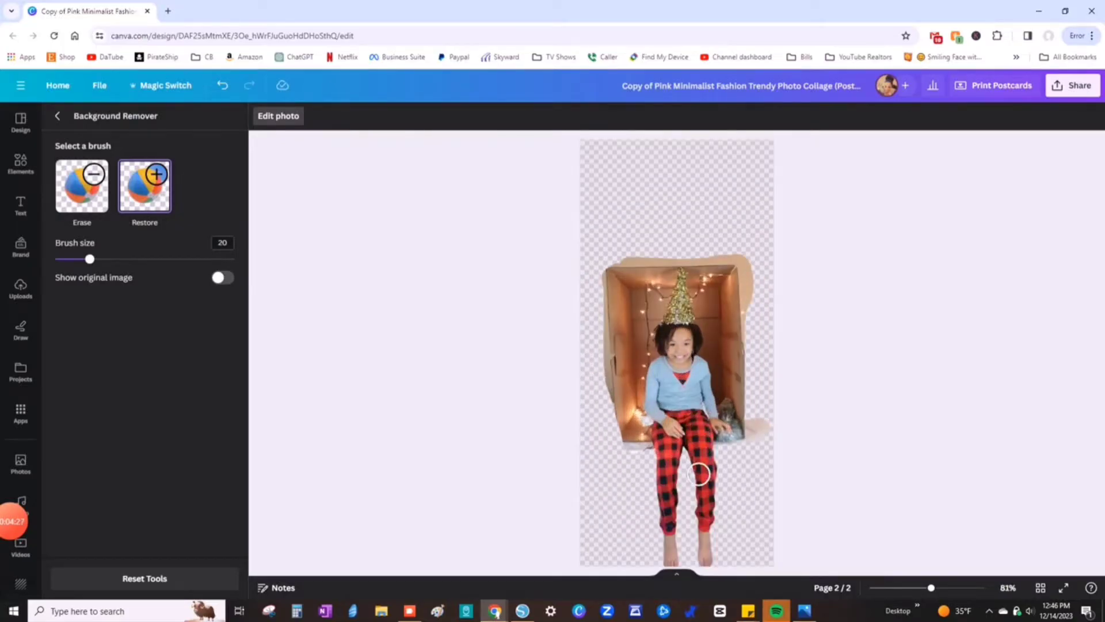
ctrl+scroll(705, 375, down, 6)
drag(622, 398, 622, 441)
mouse_move(739, 311)
mouse_down()
mouse_move(730, 397)
mouse_move(747, 435)
mouse_move(737, 337)
mouse_up()
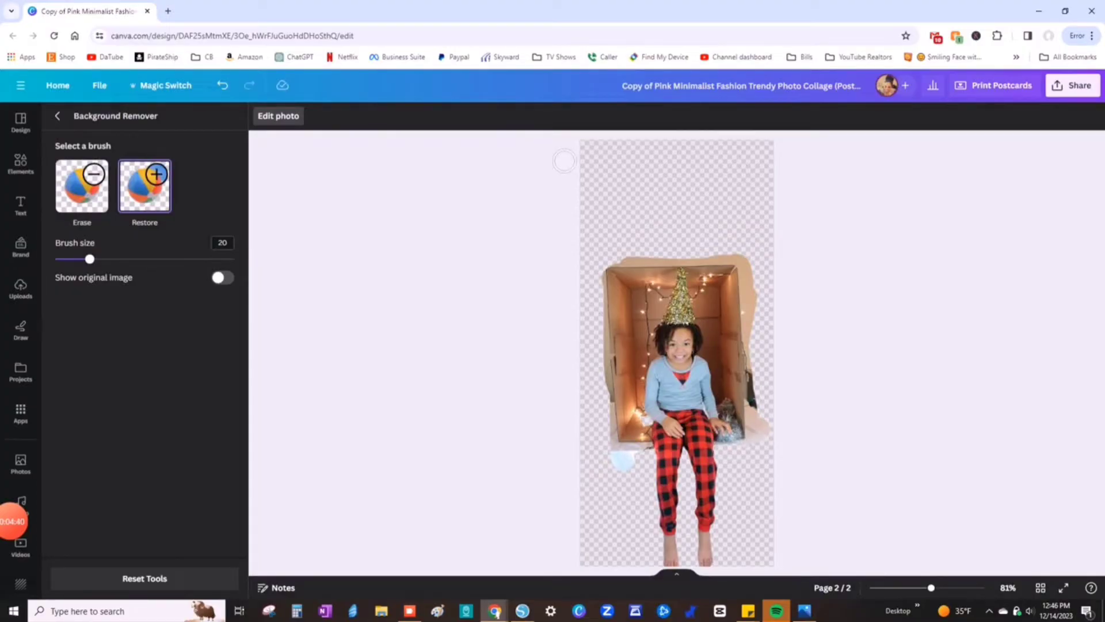
click(57, 115)
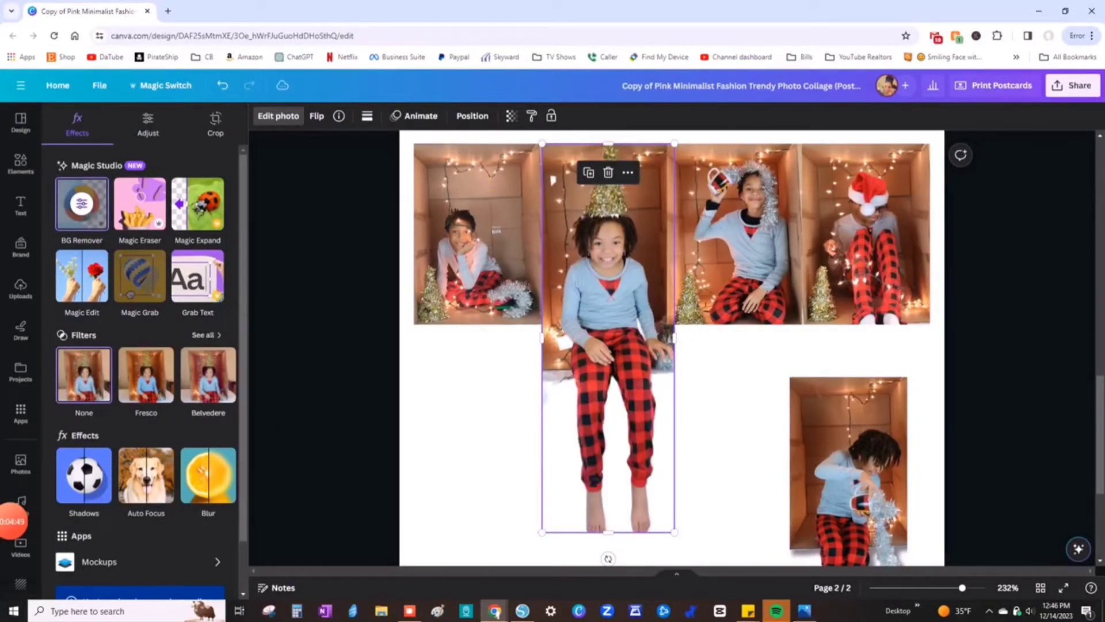
Step: Reopen the cut-out's background removal and erase the leftover patches beside and below the box with the Erase brush at size 20
click(726, 357)
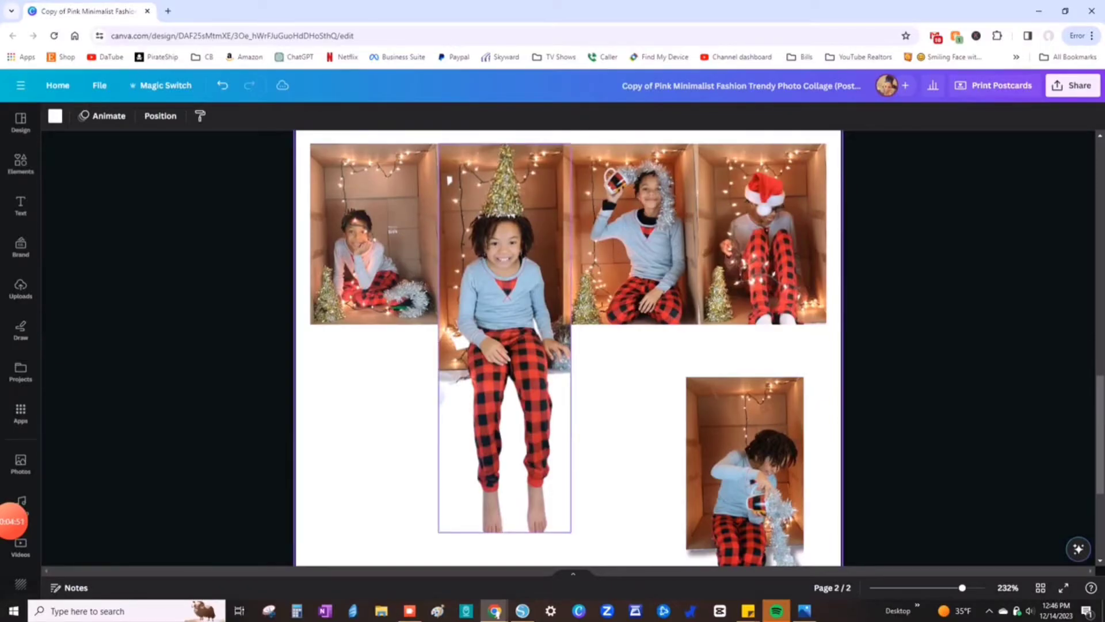
click(449, 180)
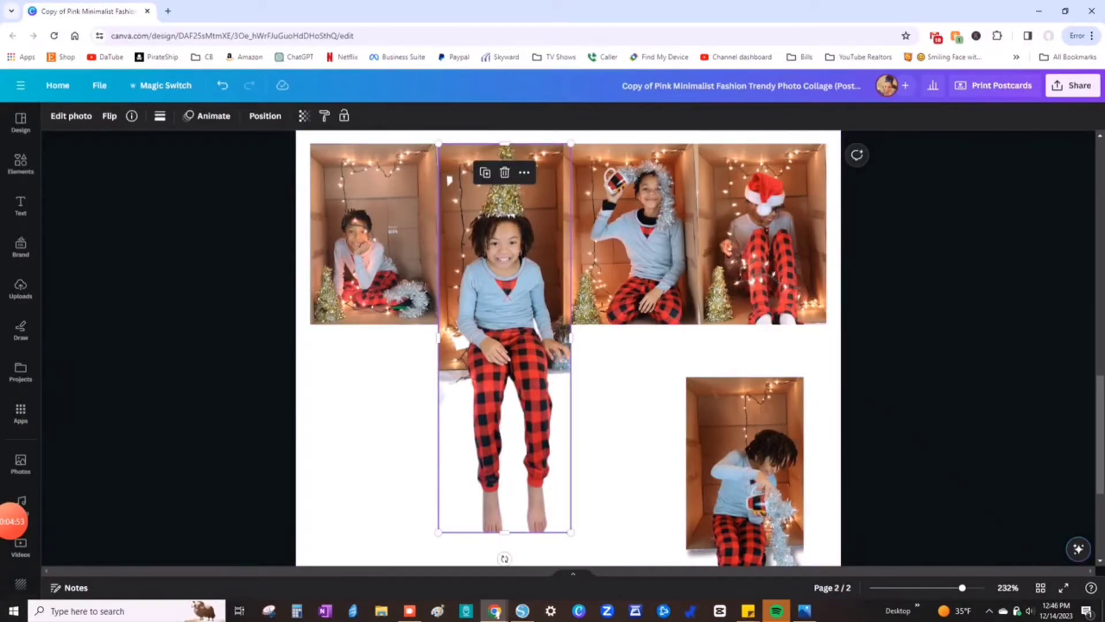
click(70, 116)
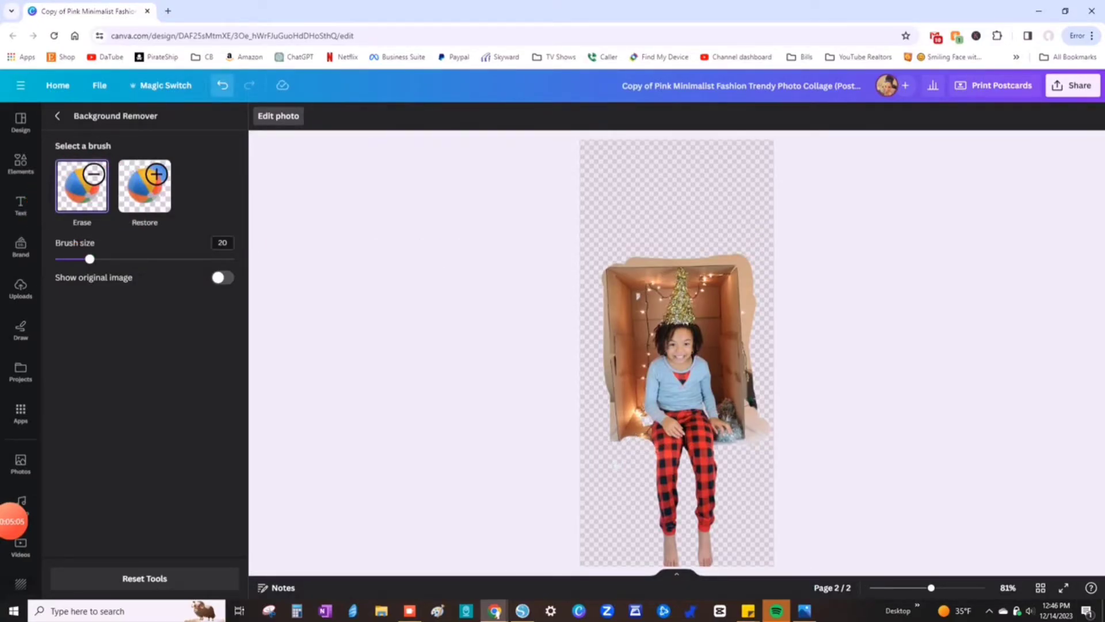
click(222, 85)
scroll(642, 452, up, 5)
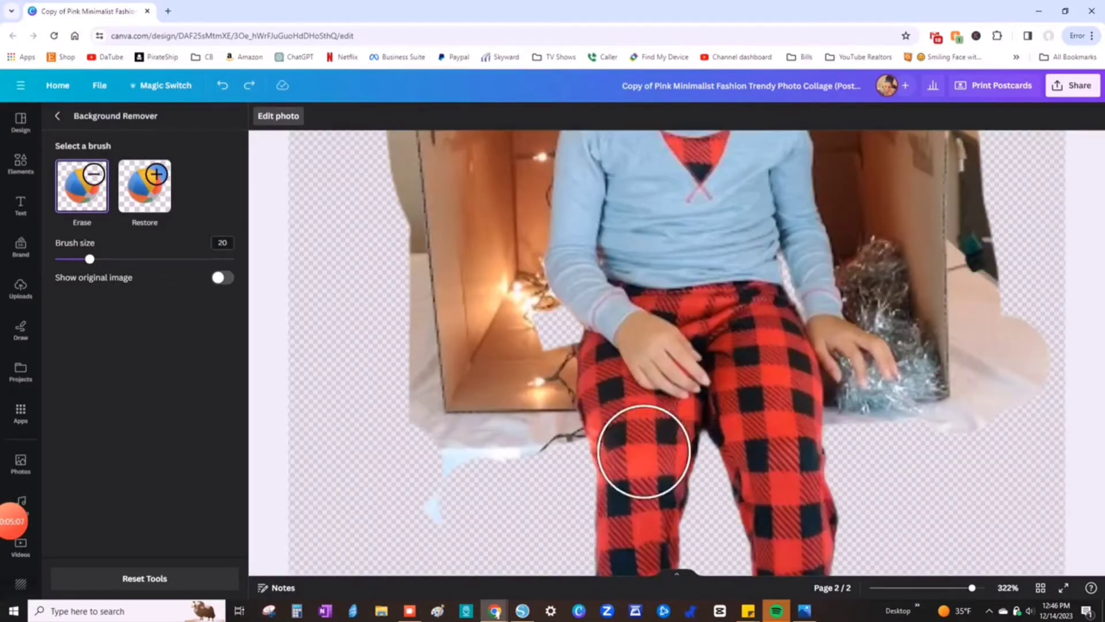
drag(488, 464, 459, 489)
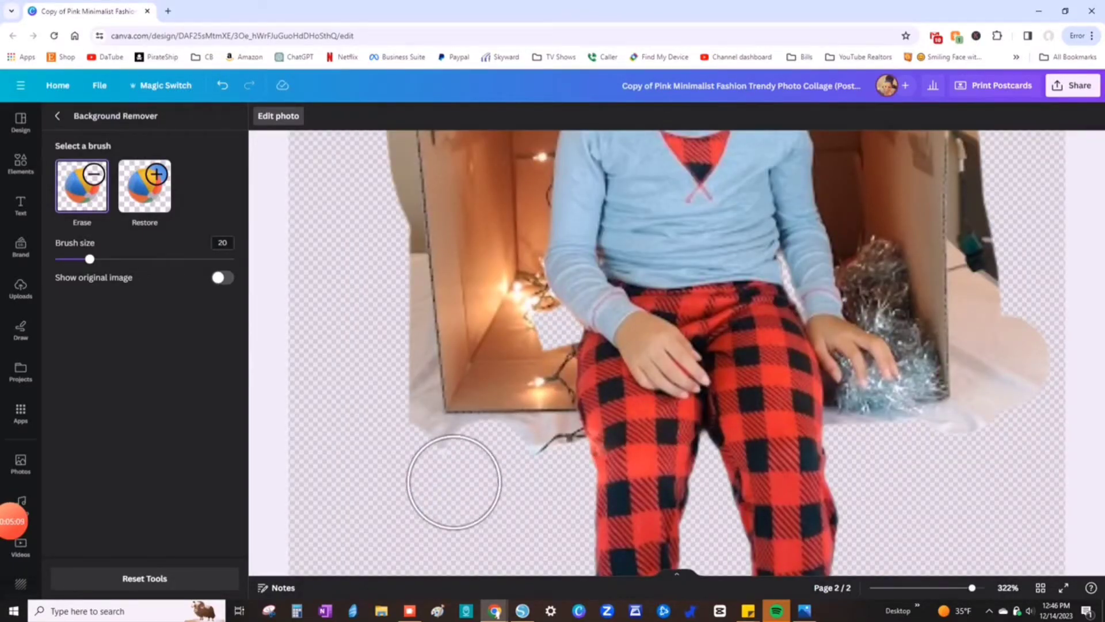
drag(395, 412, 390, 375)
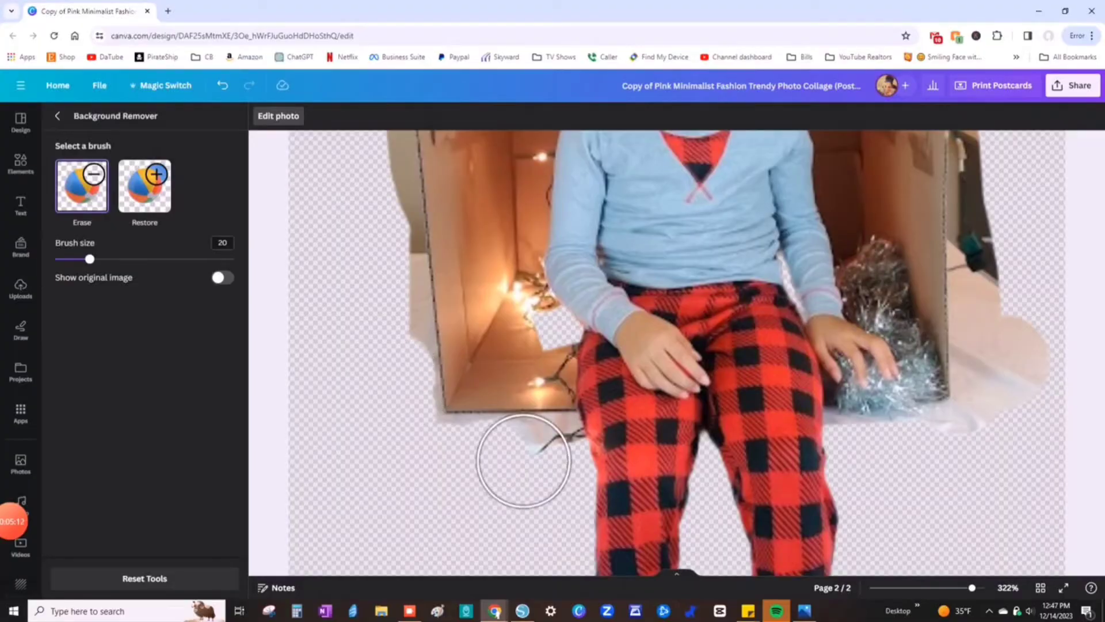
drag(523, 461, 541, 470)
drag(997, 410, 1000, 344)
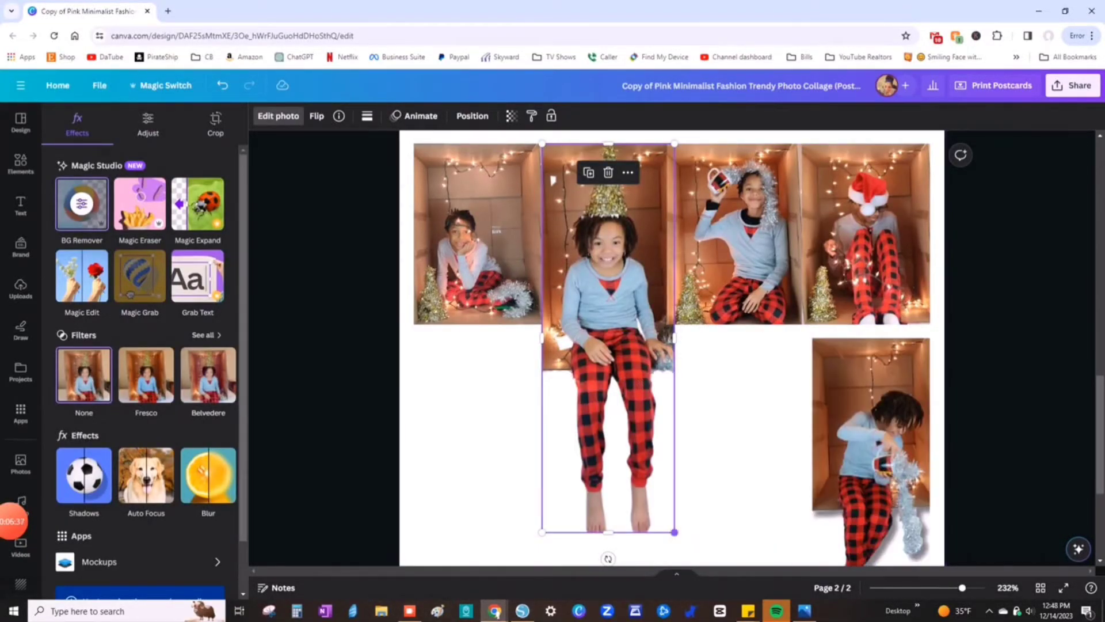
Step: Scale down the cut-out photo with the dangling legs so its box matches the height of the neighbouring boxes on page 2
drag(674, 531, 644, 444)
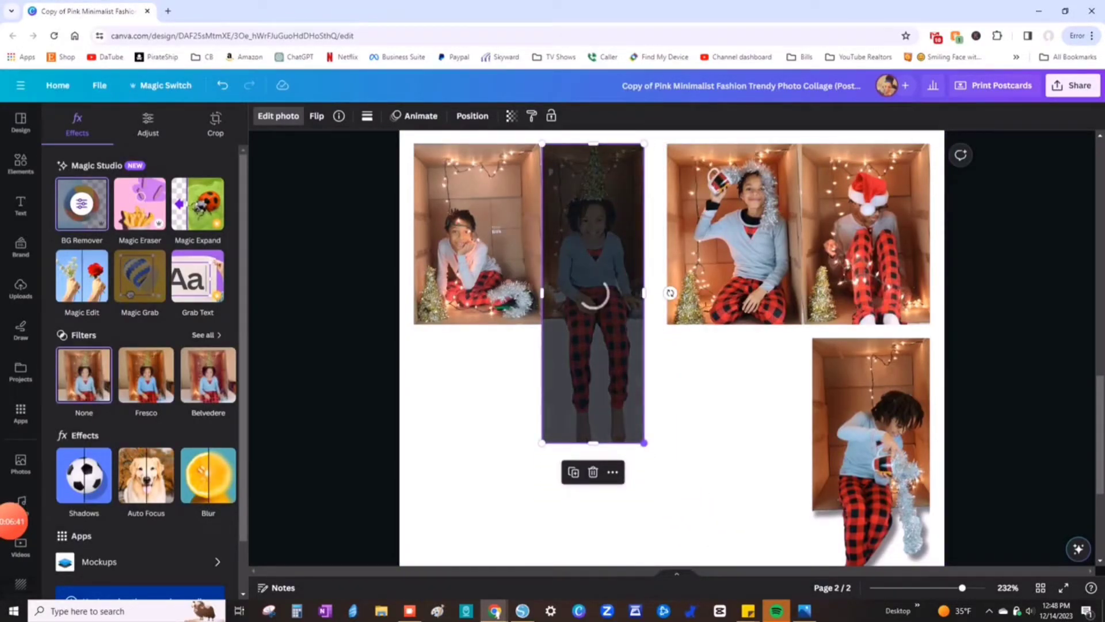
drag(644, 443, 647, 452)
click(726, 413)
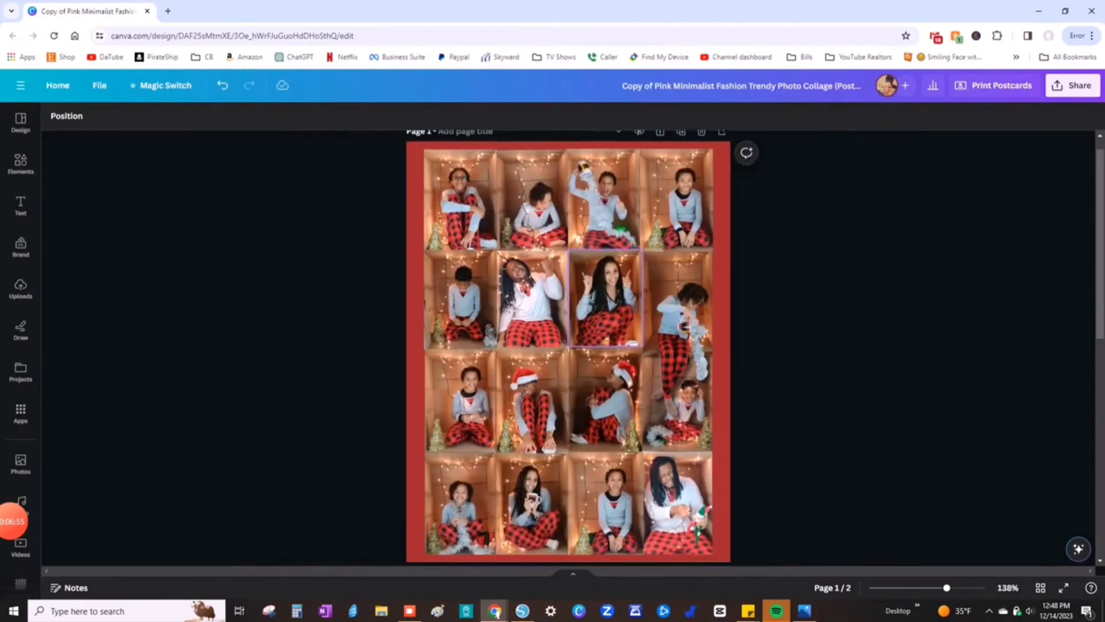
Step: Search the elements for "white textured background" and add the woven linen-like texture graphic to page 1
scroll(569, 345, down, 4)
scroll(569, 345, up, 4)
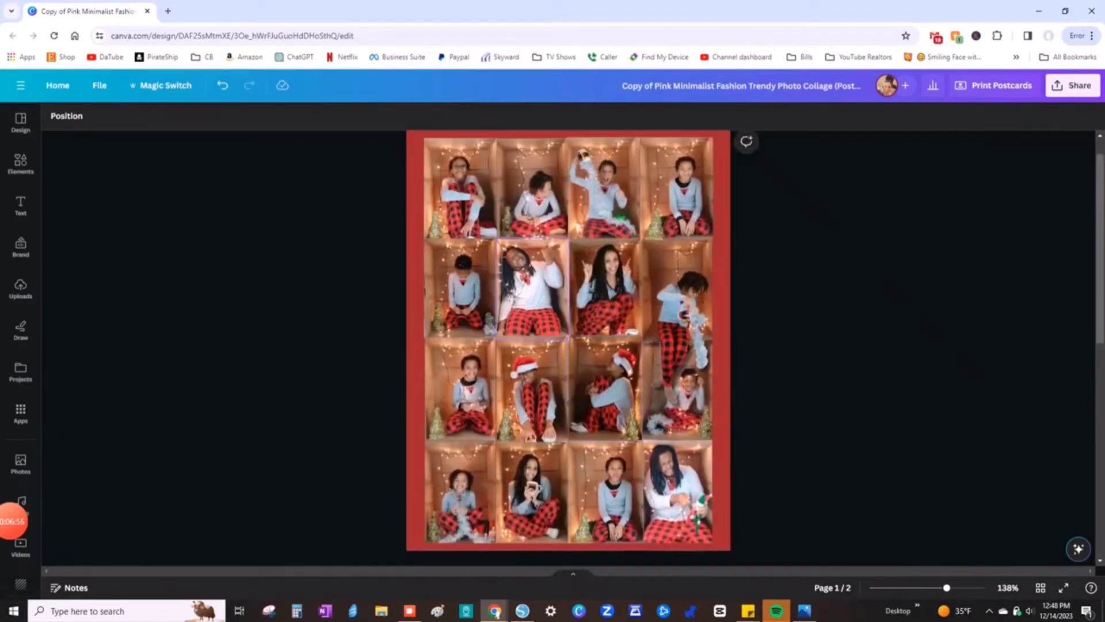
scroll(569, 345, up, 1)
click(414, 299)
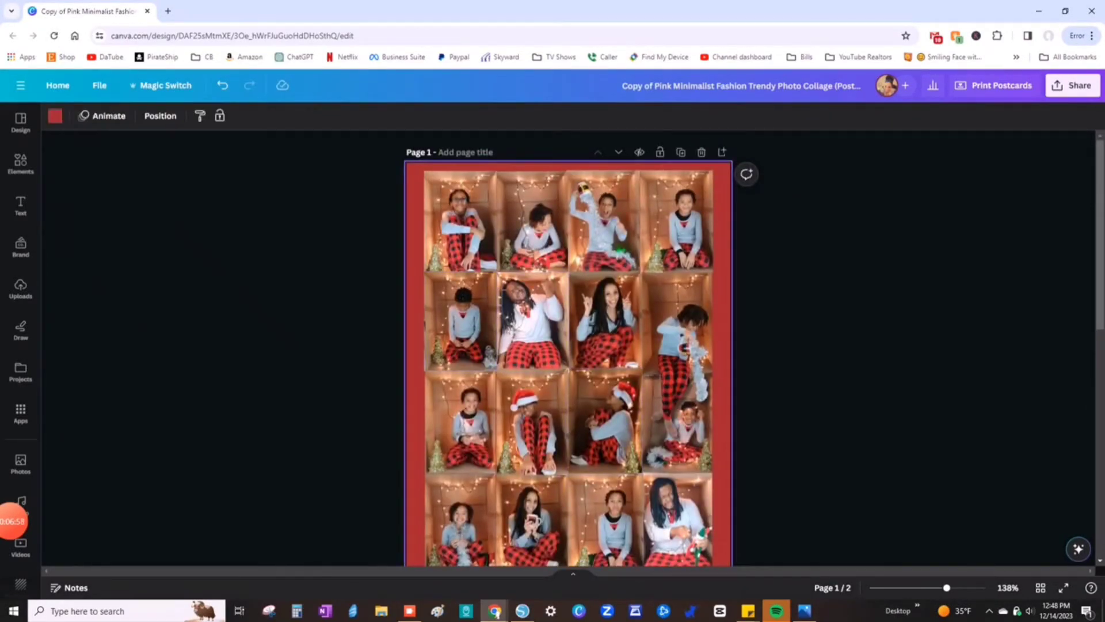
click(20, 164)
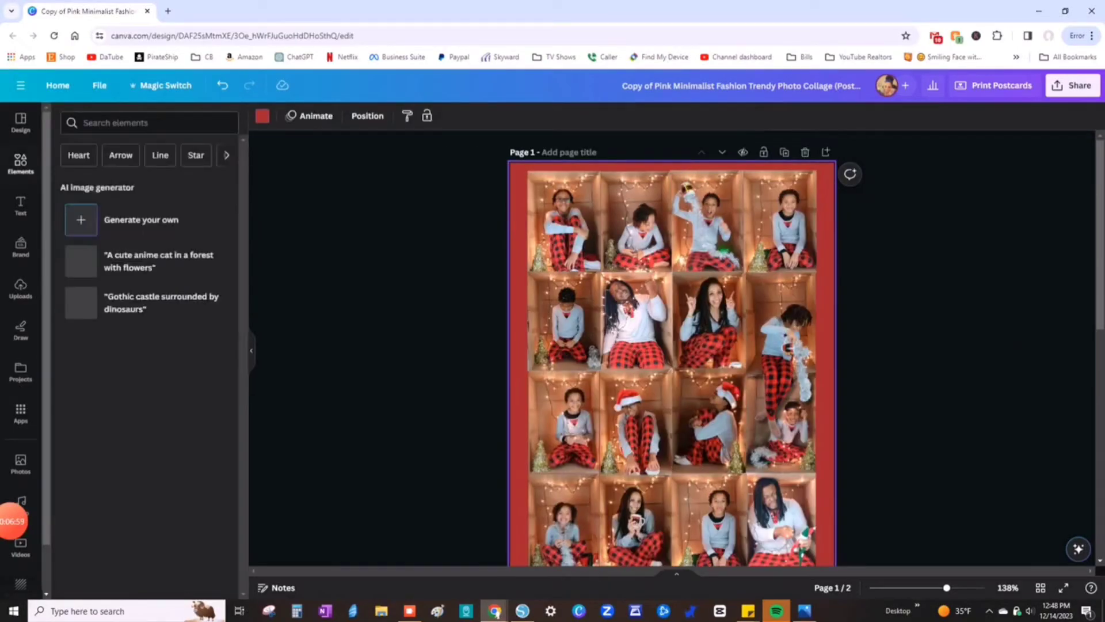
click(148, 123)
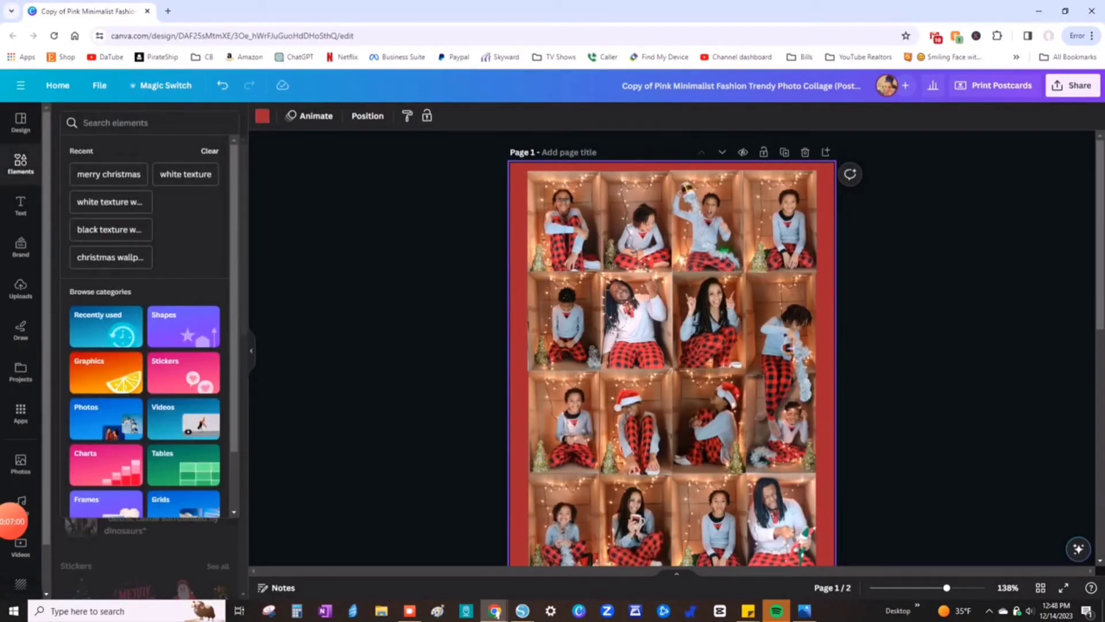
text(white te)
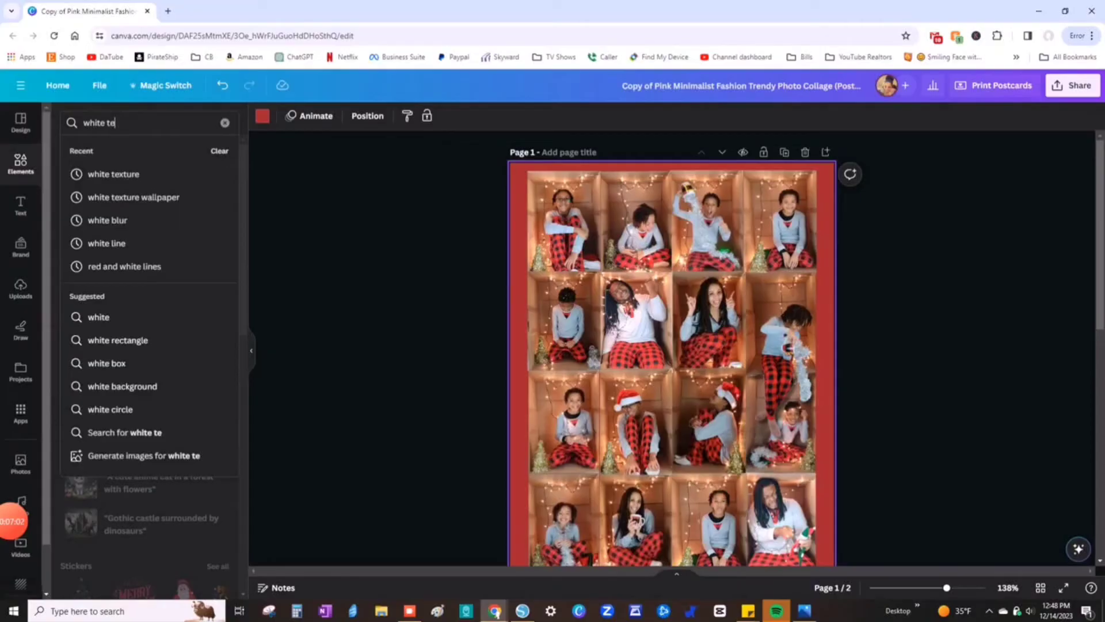
text(xtured)
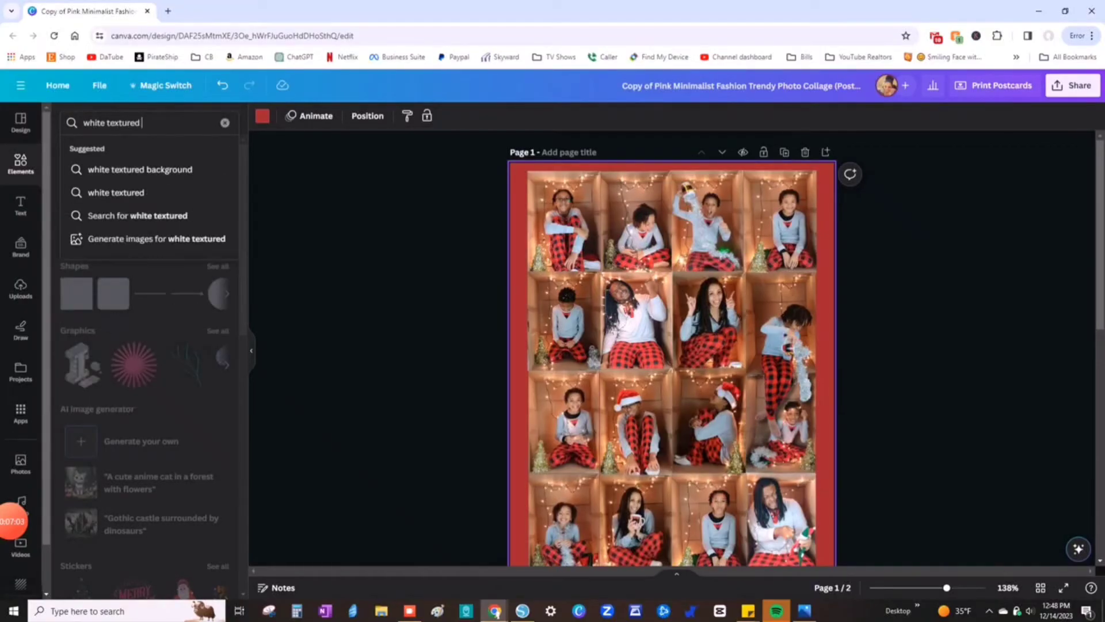
key(Down)
key(Return)
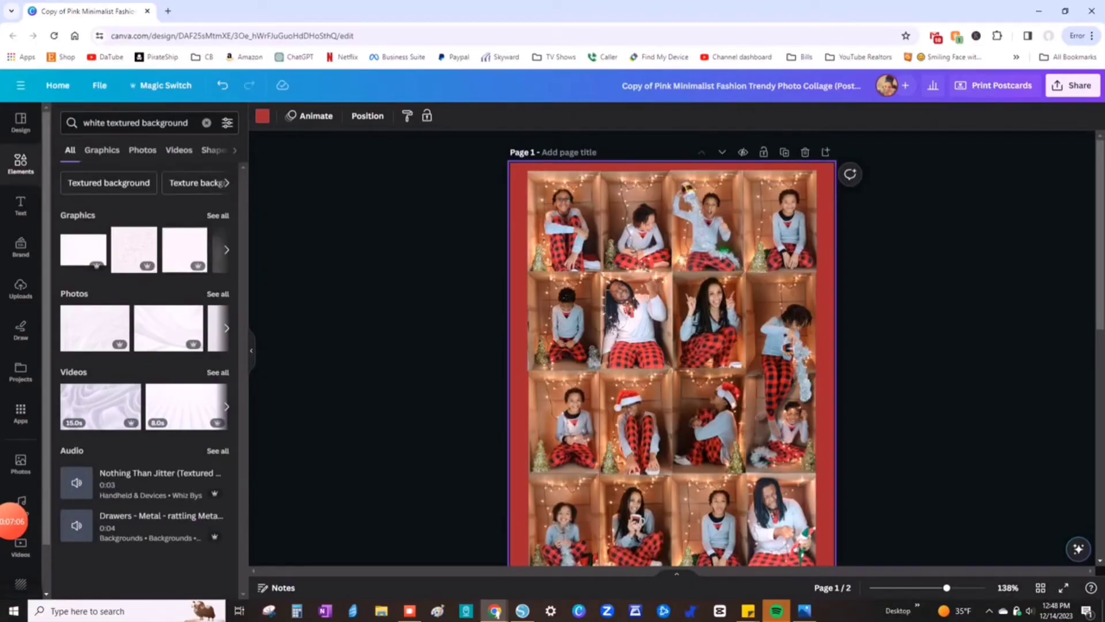
click(145, 236)
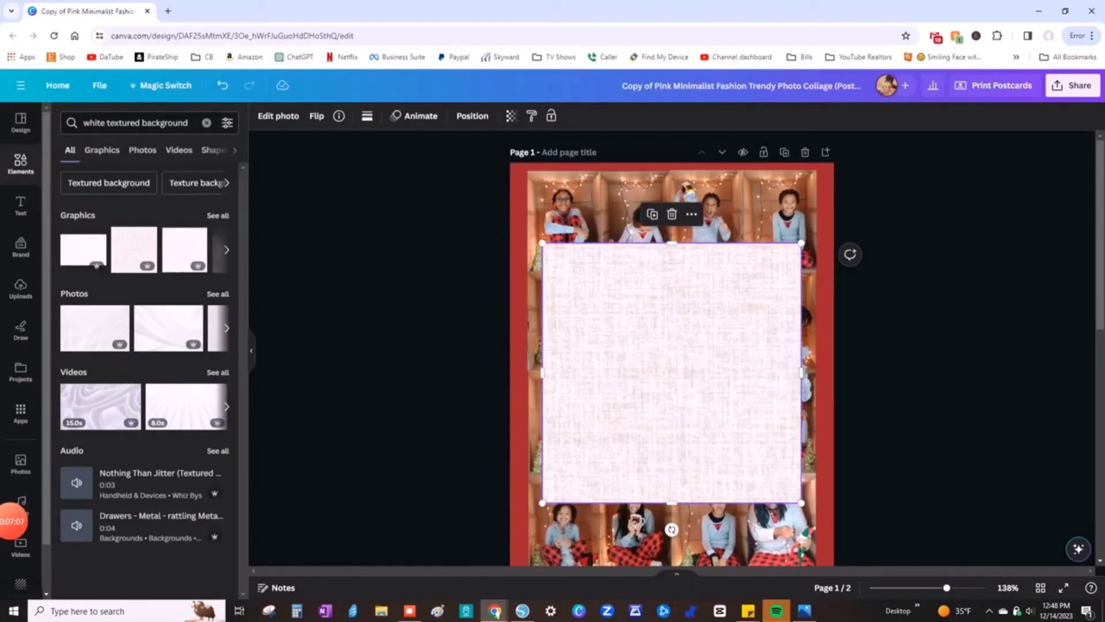
Step: Replace the red background of page 1 with the inserted white texture and check both pages
right_click(657, 344)
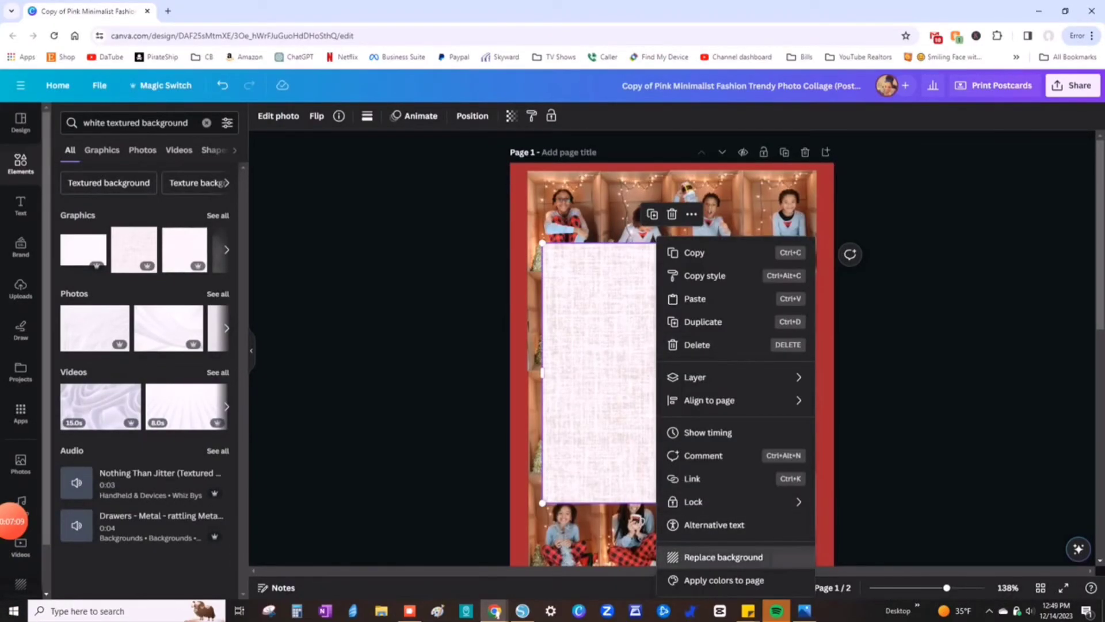
click(724, 556)
scroll(783, 173, down, 4)
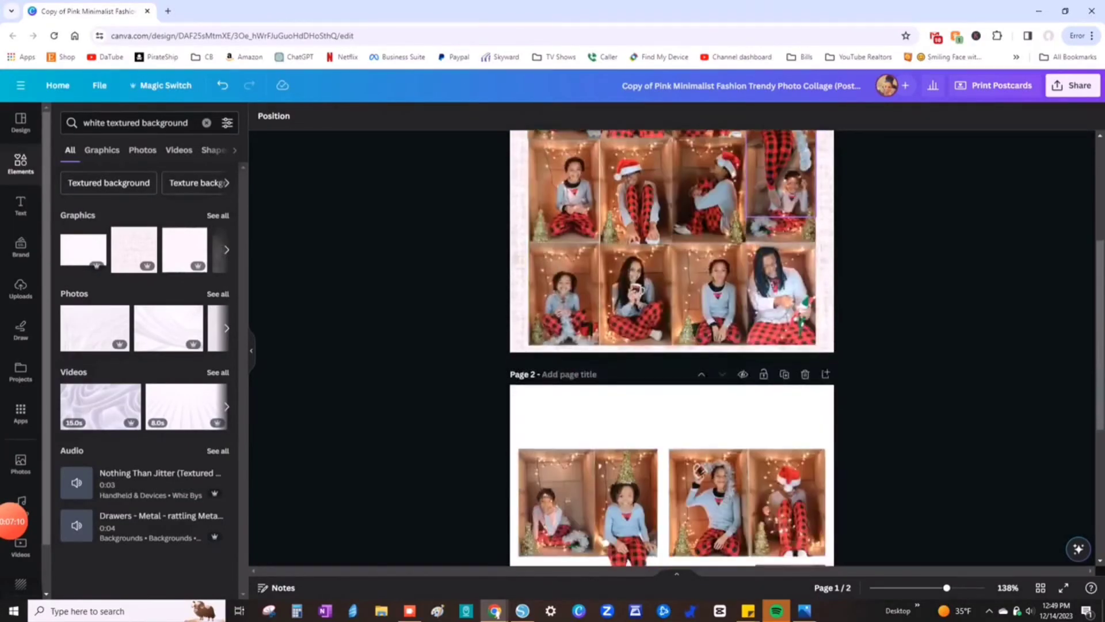
scroll(672, 348, up, 4)
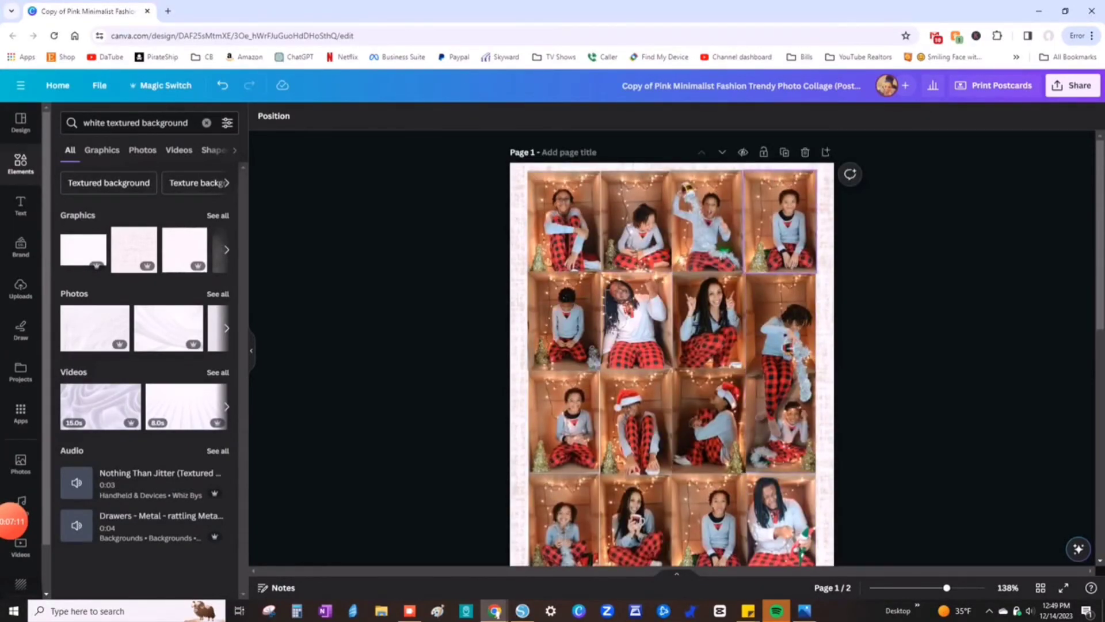